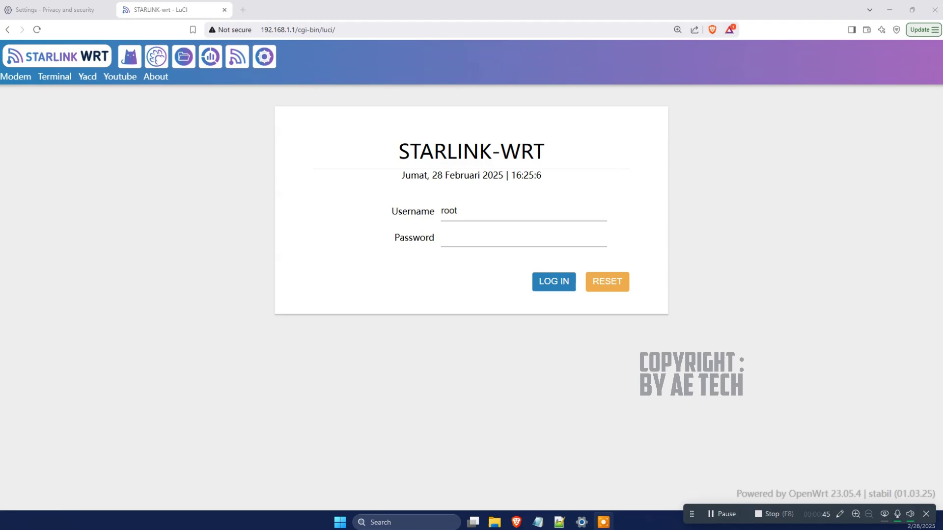
Log in to the router's web interface as root with the account password.
click(515, 232)
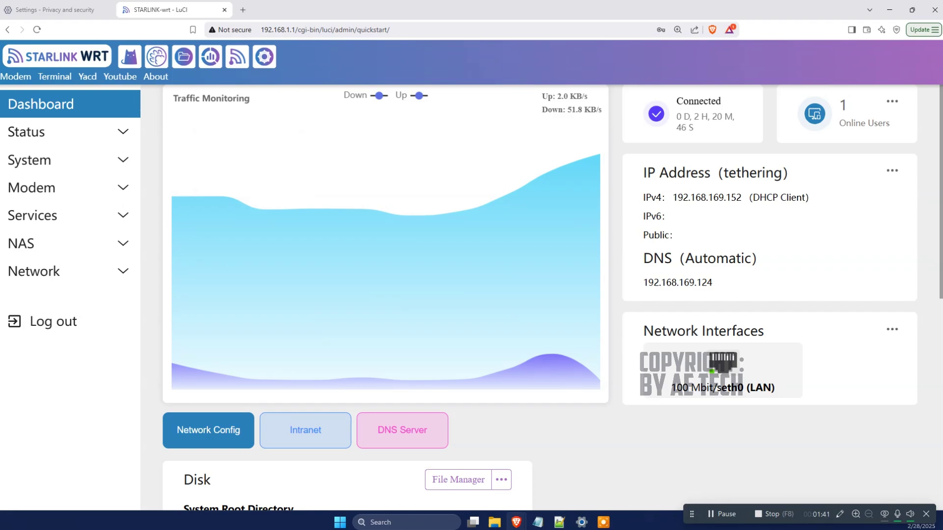
Examine the dashboard's traffic graph, connection status, online users and the eth0 LAN interface details.
drag(176, 105, 260, 104)
drag(342, 104, 432, 106)
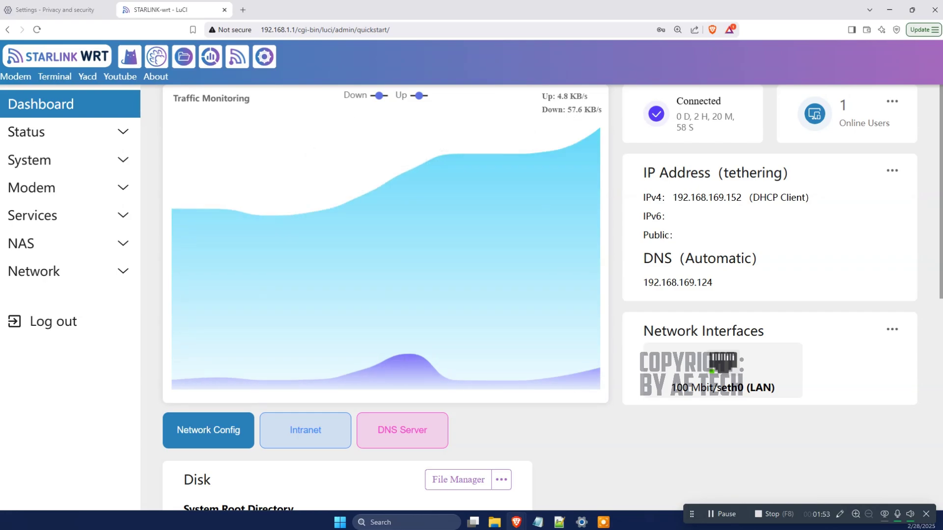
mouse_move(553, 88)
mouse_down()
mouse_move(541, 90)
mouse_move(609, 94)
mouse_move(540, 85)
mouse_up()
mouse_move(725, 98)
mouse_down()
mouse_move(656, 98)
mouse_move(756, 101)
mouse_move(746, 88)
mouse_up()
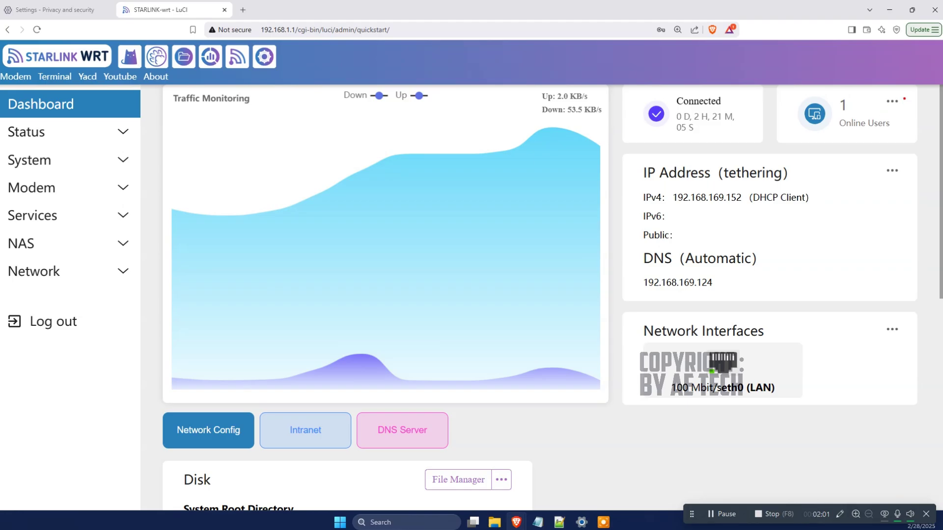
mouse_move(905, 99)
mouse_down()
mouse_move(793, 128)
mouse_move(894, 107)
mouse_up()
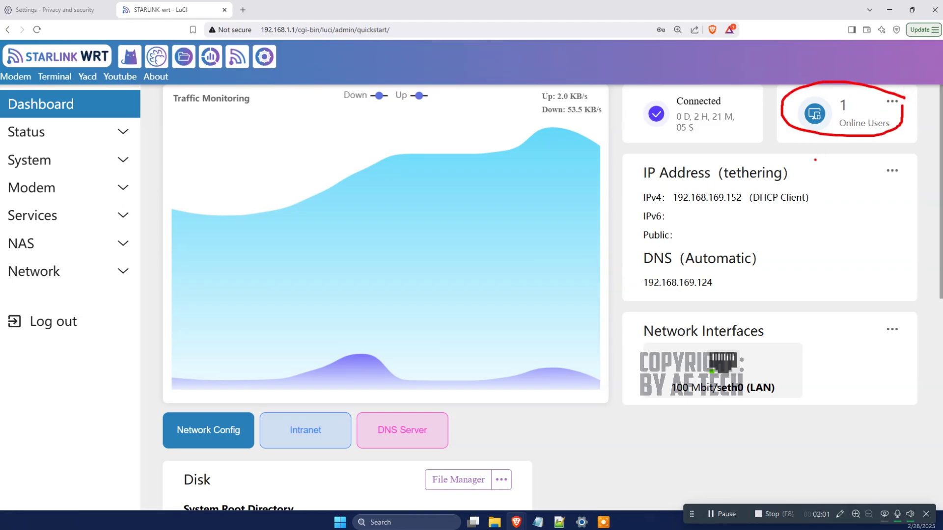
scroll(723, 262, down, 2)
mouse_move(722, 263)
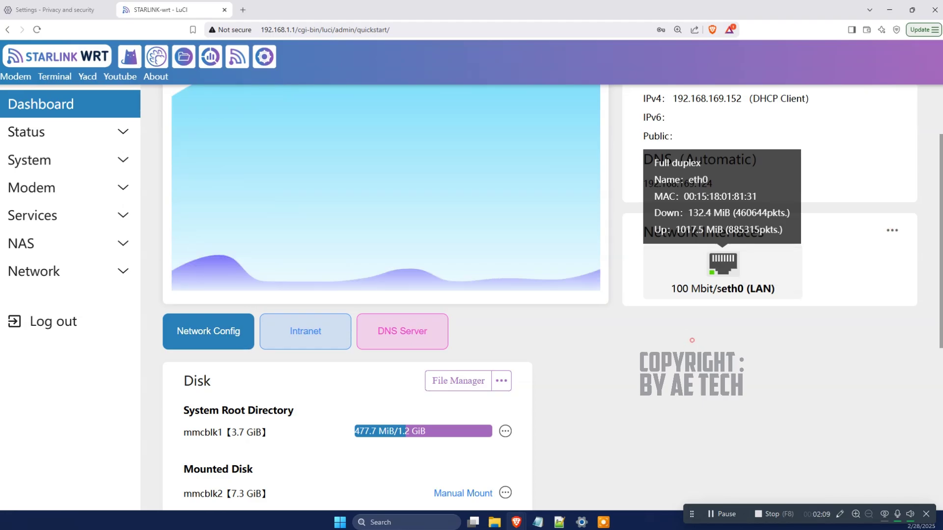
scroll(692, 340, down, 4)
scroll(693, 341, up, 2)
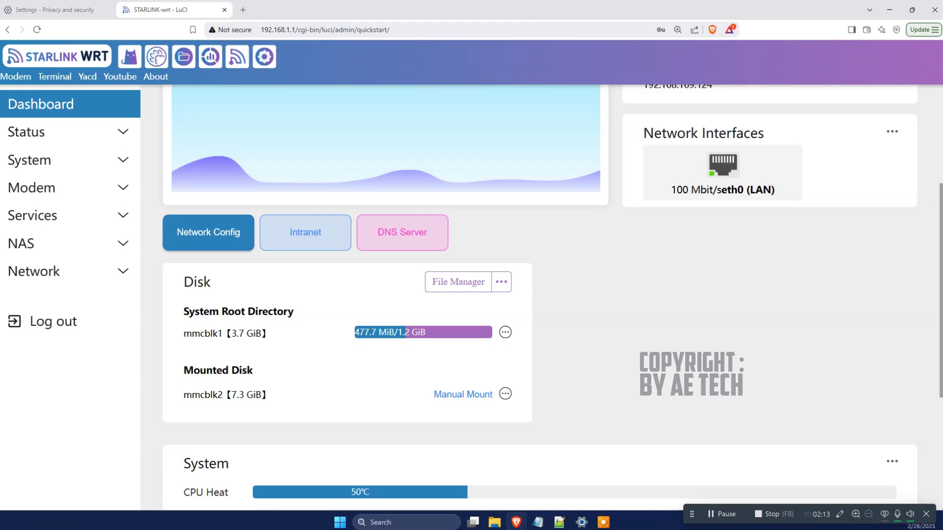
Look at the connection methods offered by the network configuration wizard and return to the dashboard.
click(208, 232)
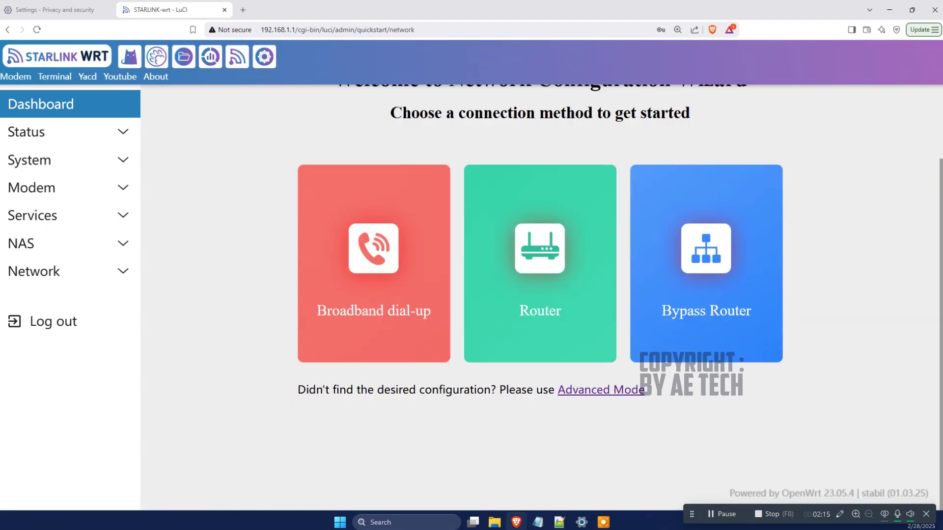
scroll(541, 265, up, 2)
click(9, 29)
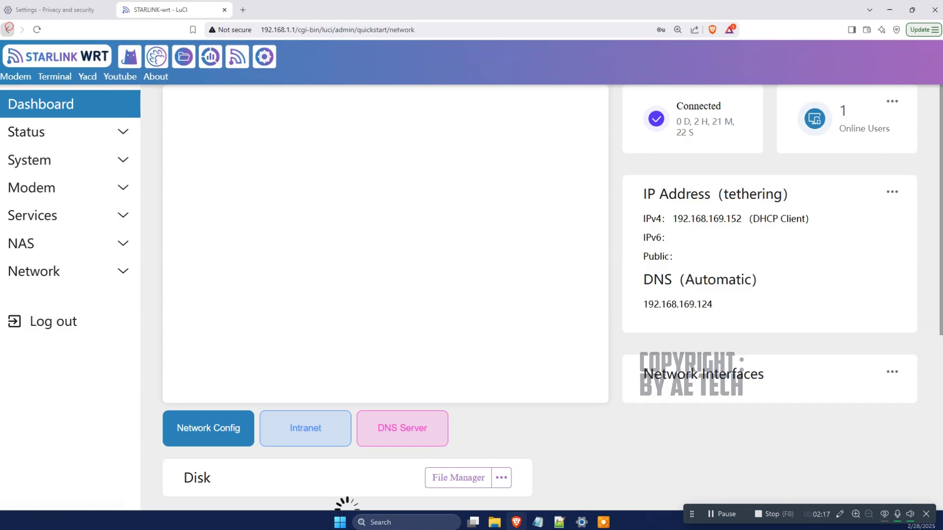
View the Intranet and DNS Server configurations, dismissing each without saving.
scroll(298, 280, down, 3)
click(297, 280)
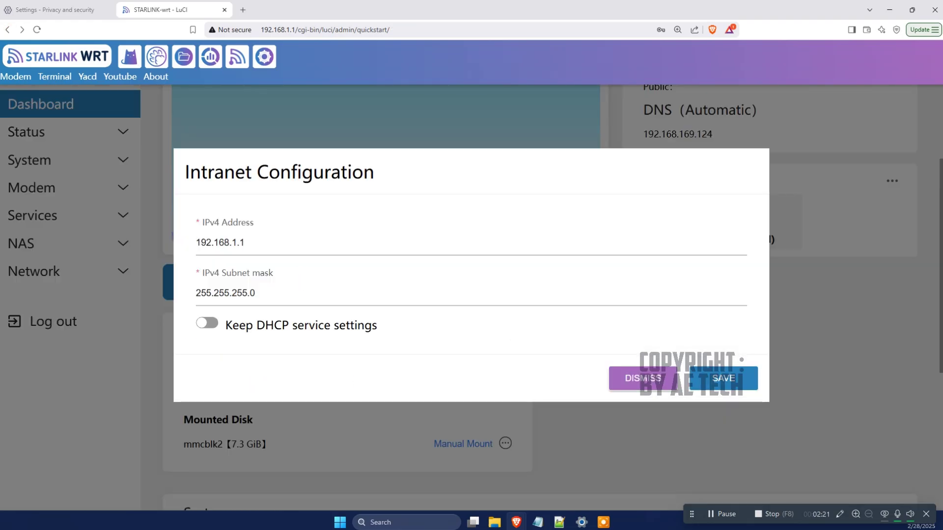
click(643, 378)
click(413, 279)
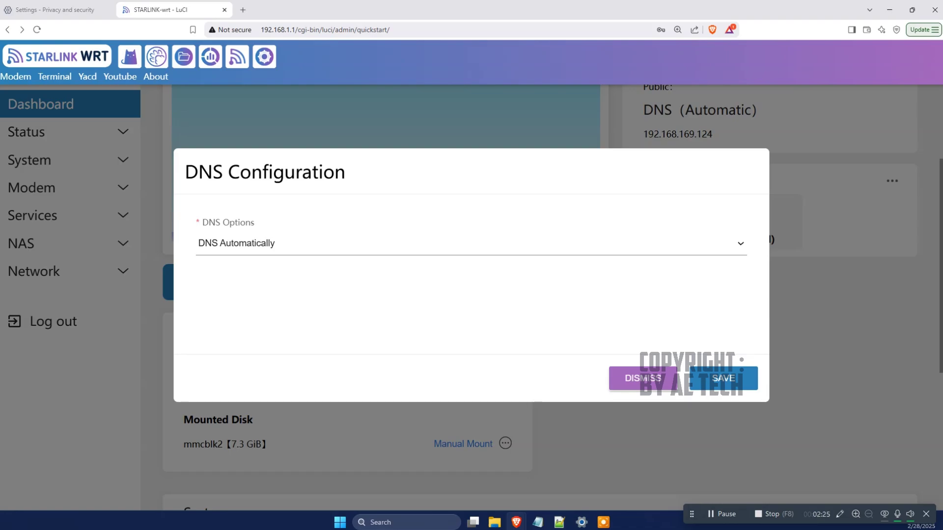
click(648, 381)
Try to open the File Manager from the dashboard's Disk section and return to the dashboard.
scroll(648, 381, down, 2)
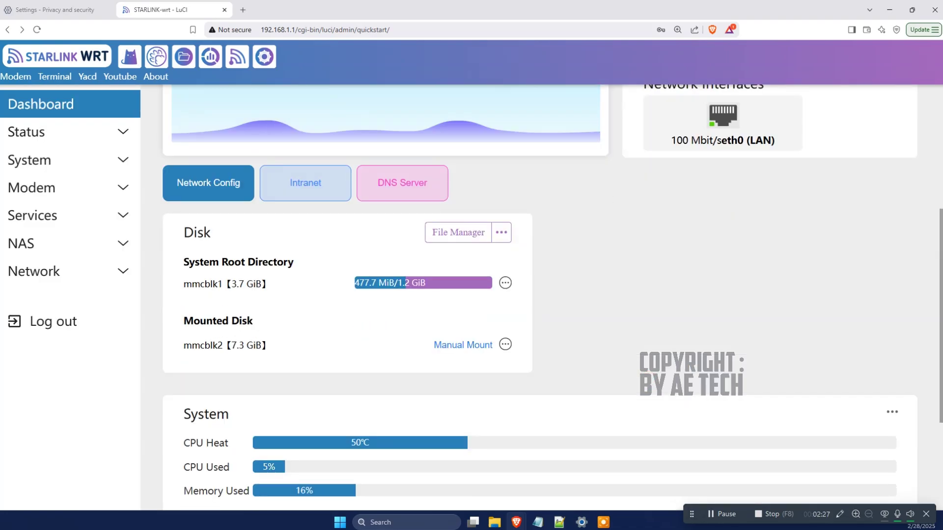
click(469, 234)
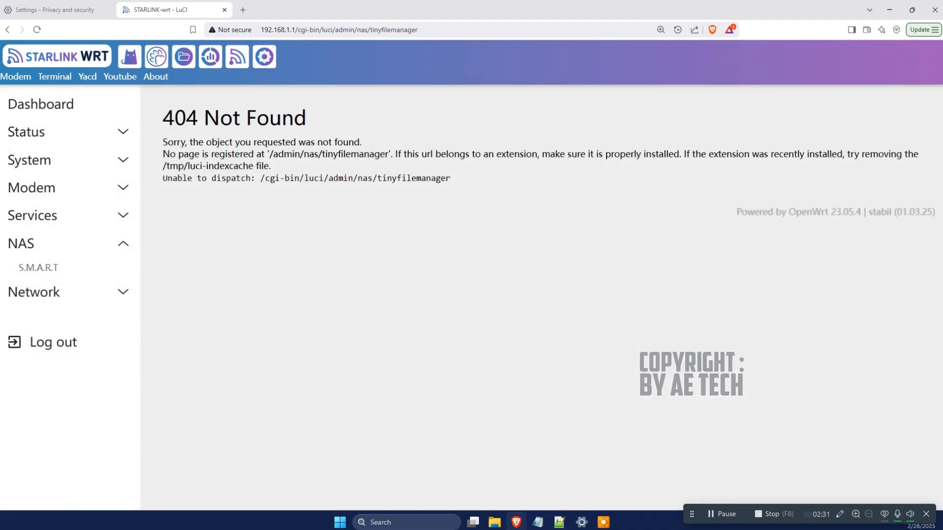
click(8, 29)
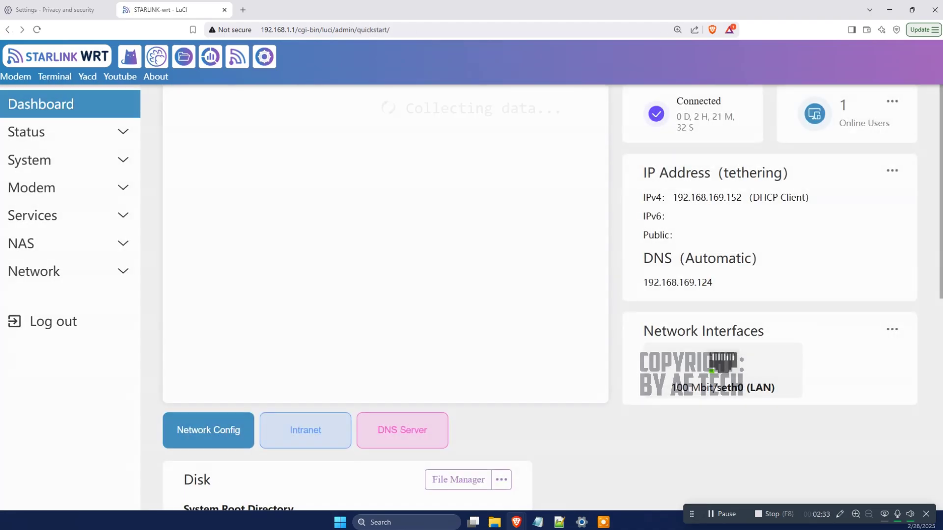
Examine the dashboard's disk usage and its System section with CPU, memory, model and firmware details.
scroll(383, 246, down, 6)
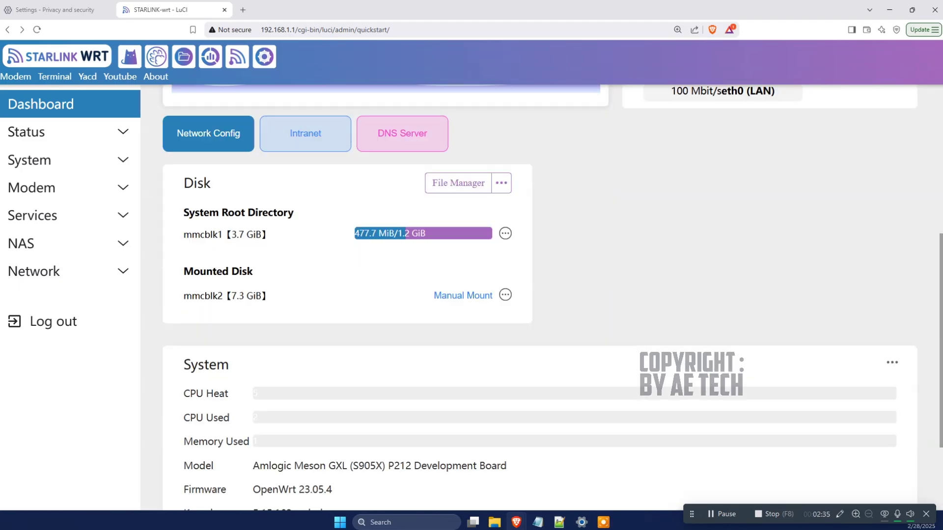
scroll(410, 275, down, 3)
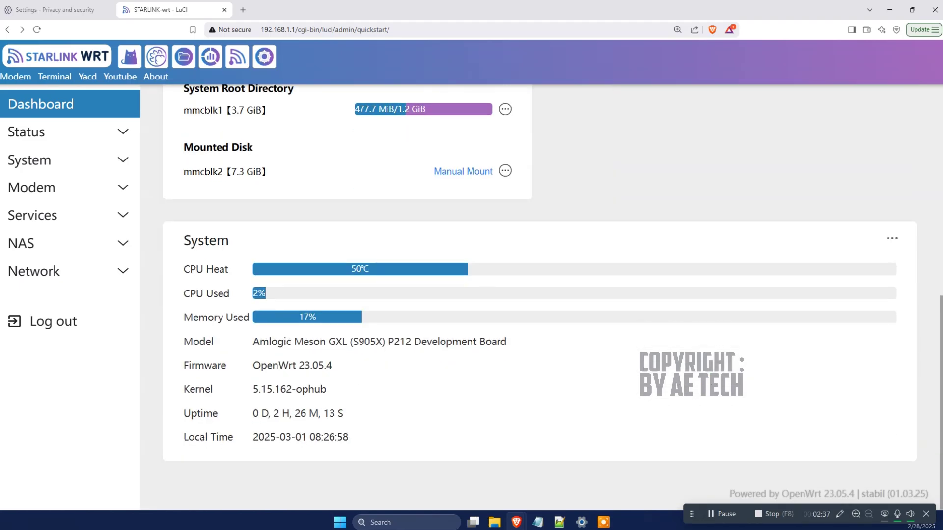
scroll(410, 275, up, 8)
Open the Status Overview page and examine the internet state, firmware version and kernel version.
click(30, 132)
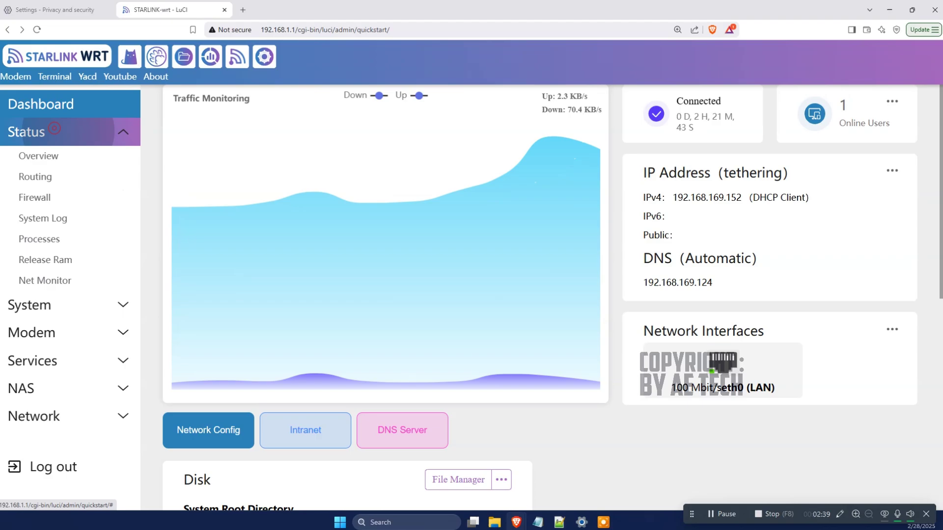
click(39, 156)
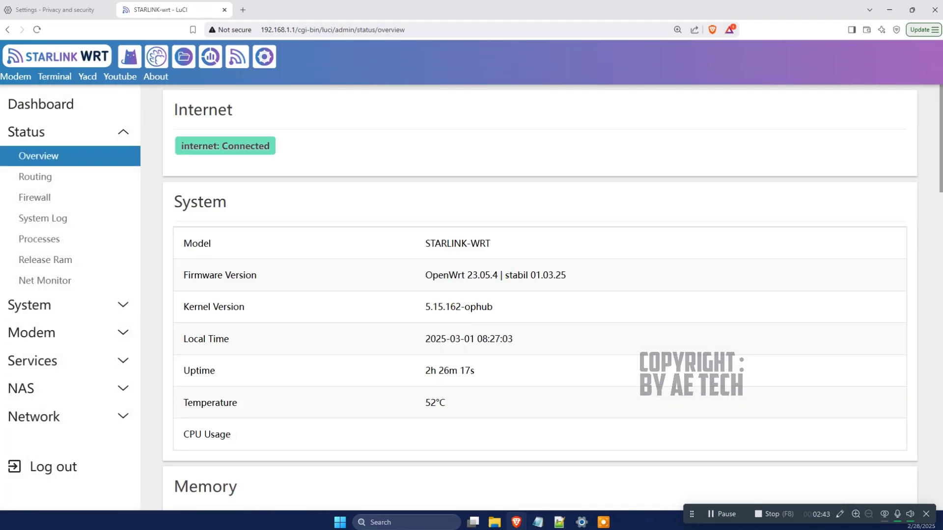
mouse_move(167, 92)
mouse_down()
mouse_move(246, 91)
mouse_move(247, 179)
mouse_up()
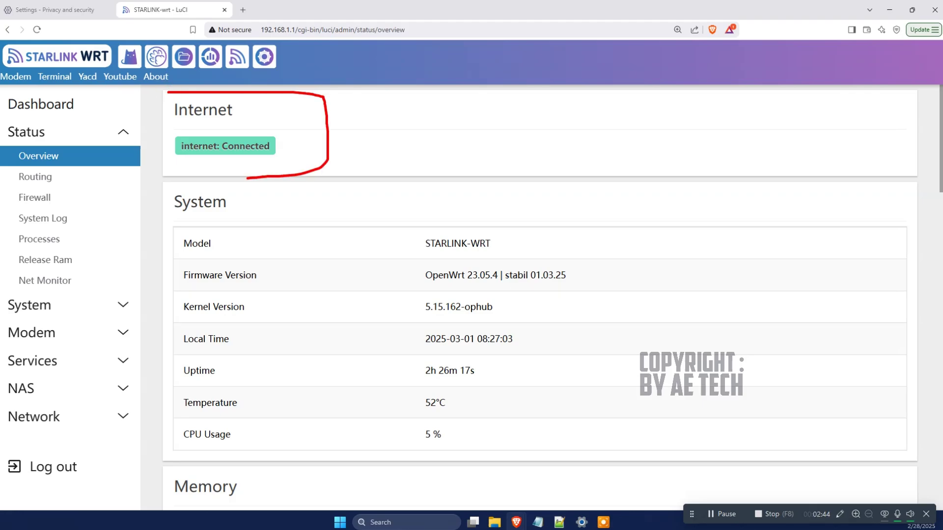
scroll(540, 294, down, 1)
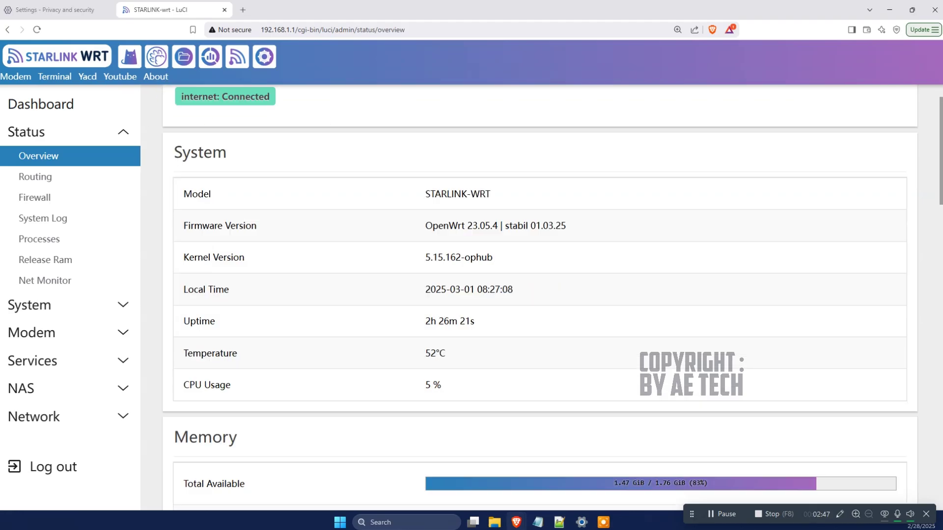
scroll(541, 295, down, 1)
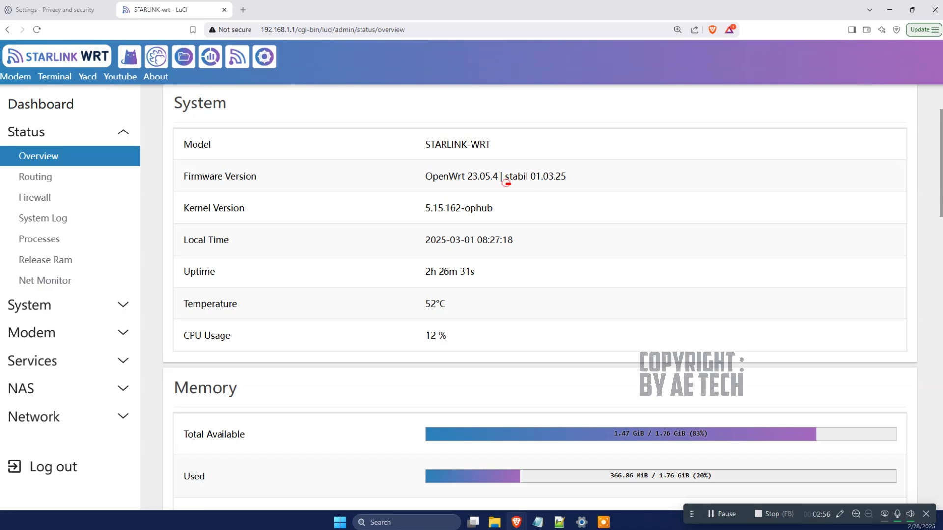
drag(506, 183, 583, 183)
drag(417, 215, 516, 215)
Examine the overview's network, Active DHCP Leases and Wireless sections, comparing radio0 with radio1.
scroll(540, 295, down, 18)
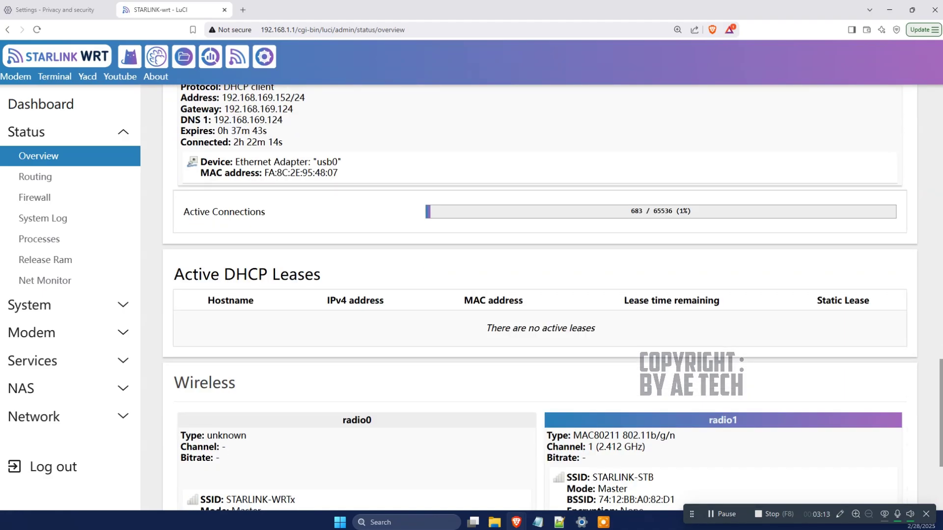
scroll(540, 295, down, 3)
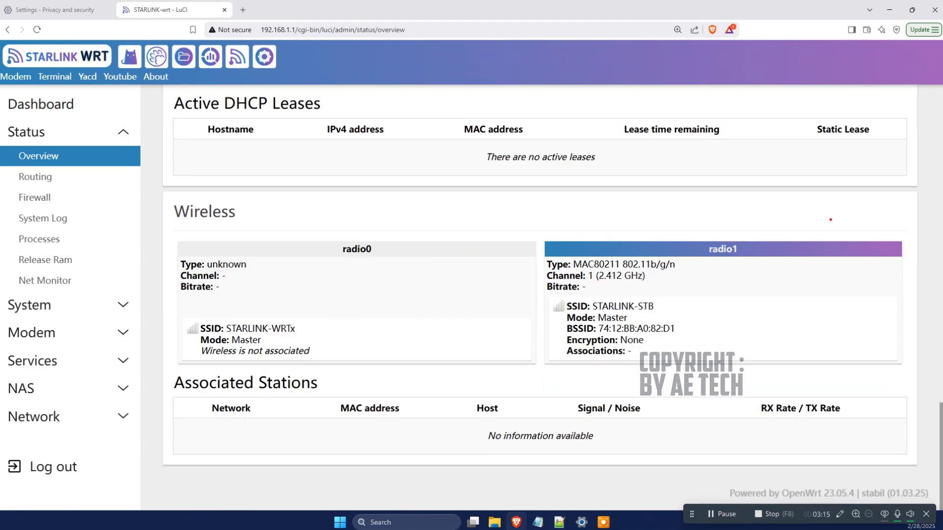
mouse_move(818, 216)
mouse_down()
mouse_move(915, 272)
mouse_move(476, 258)
mouse_move(767, 206)
mouse_up()
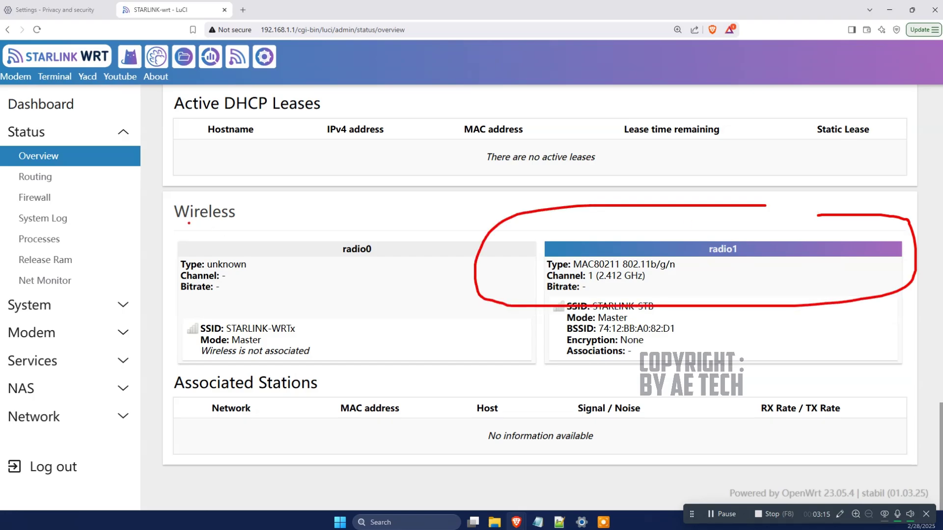
mouse_move(747, 238)
mouse_down()
mouse_move(737, 233)
mouse_move(746, 246)
mouse_move(742, 236)
mouse_up()
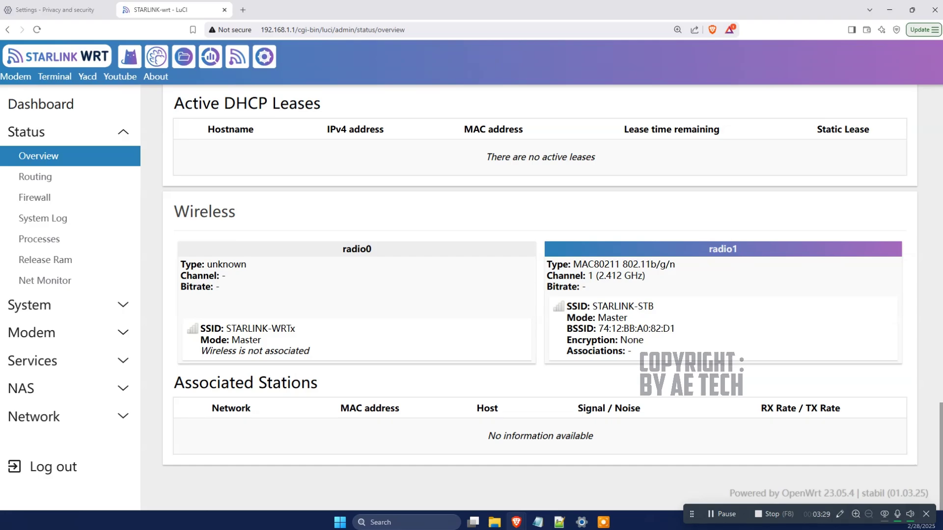
drag(718, 218, 750, 240)
drag(384, 223, 359, 225)
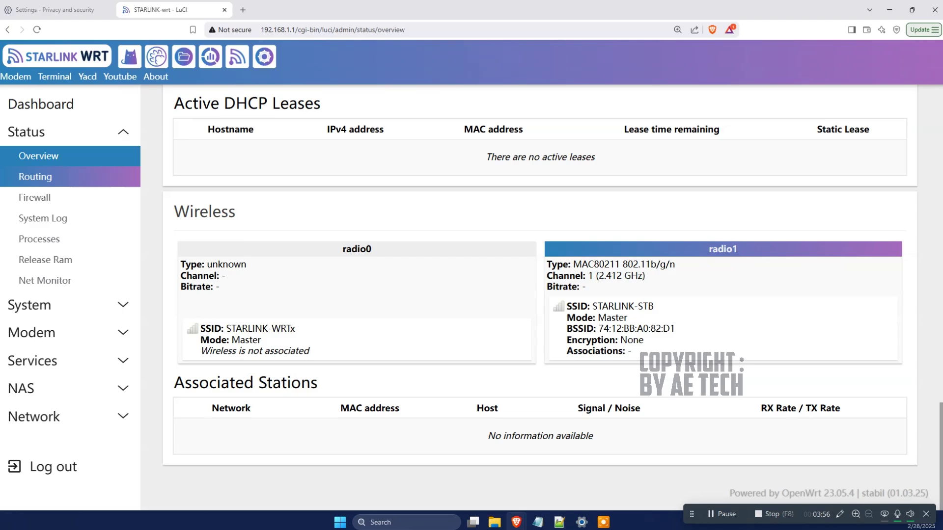
Look through the Routing, Firewall and System Log status pages.
click(91, 179)
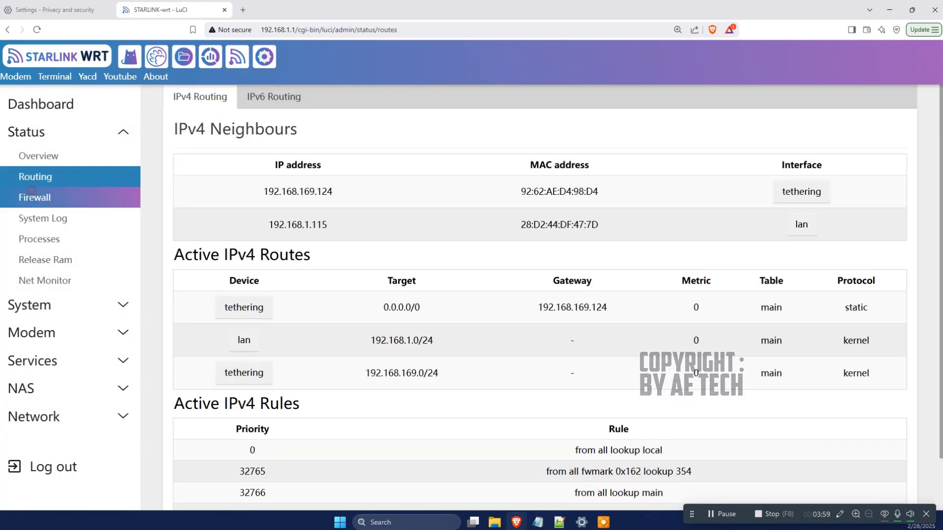
click(32, 192)
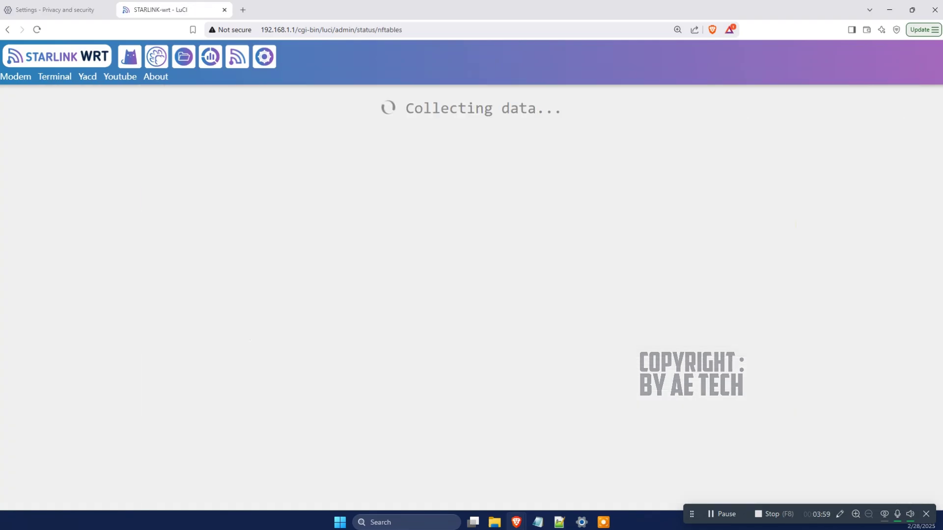
click(44, 218)
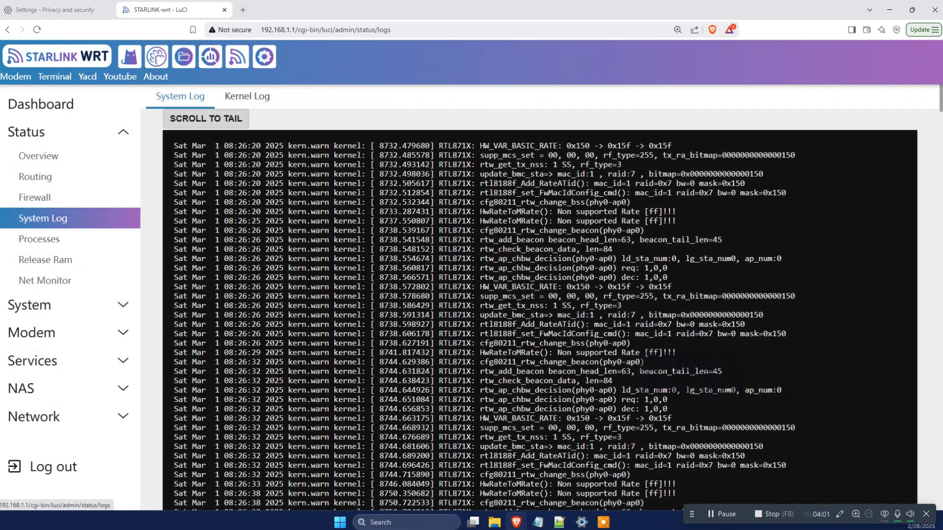
click(211, 127)
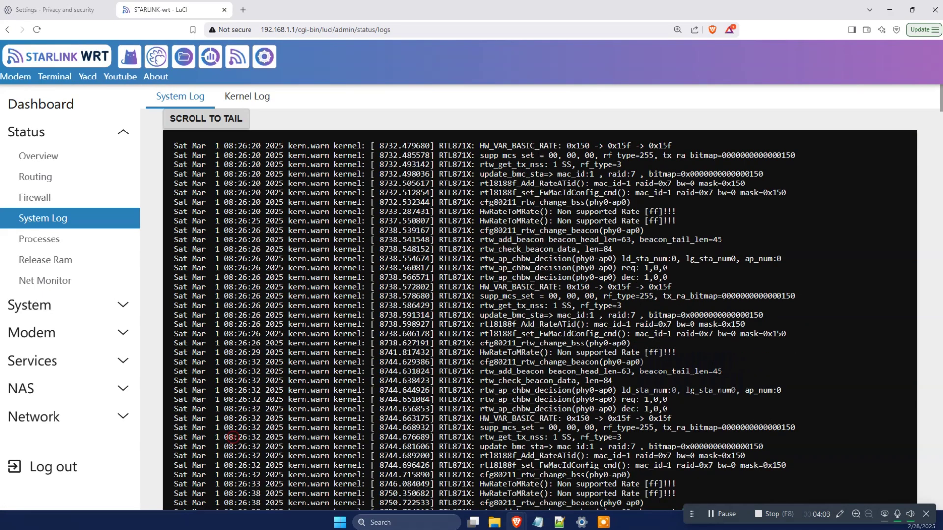
Release the router's RAM and view the Net Monitor gauges and br-lan traffic statistics at 110% page zoom.
click(46, 255)
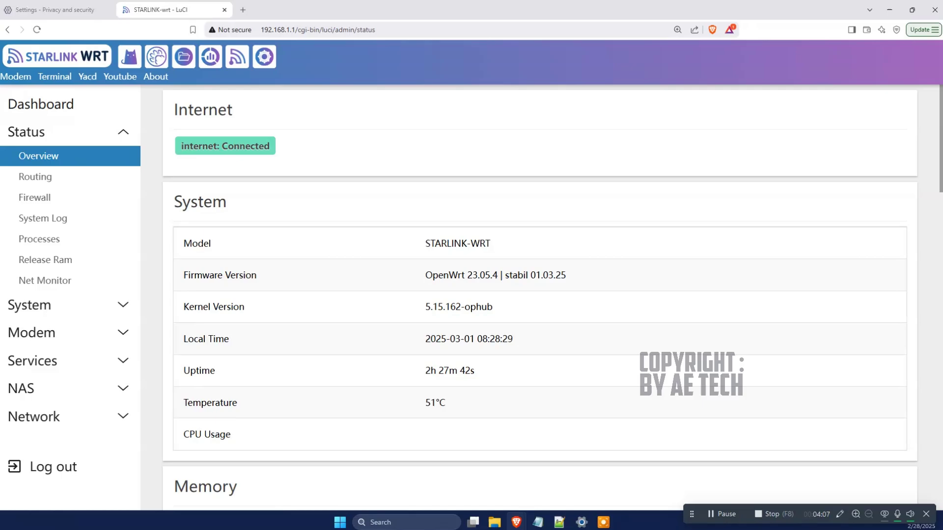
click(45, 280)
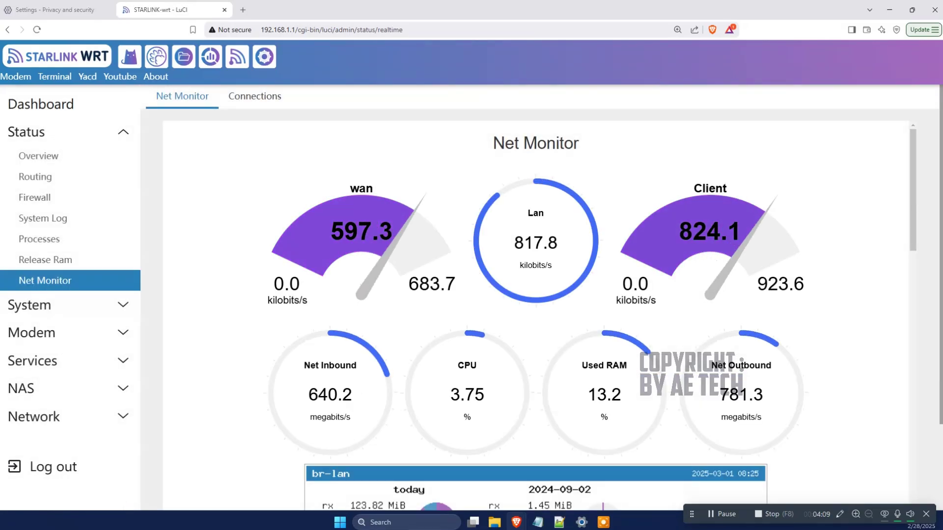
scroll(535, 315, down, 10)
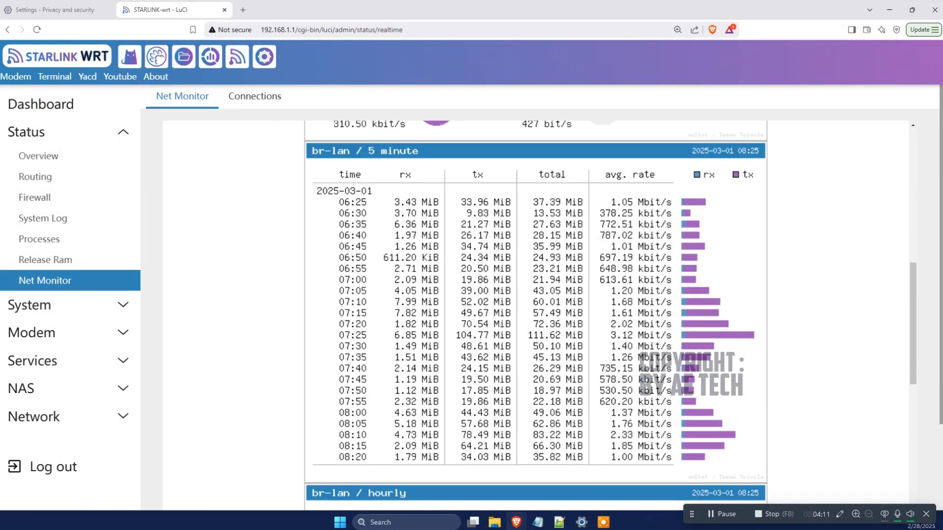
key(ctrl+minus)
key(ctrl+minus)
key(ctrl+plus)
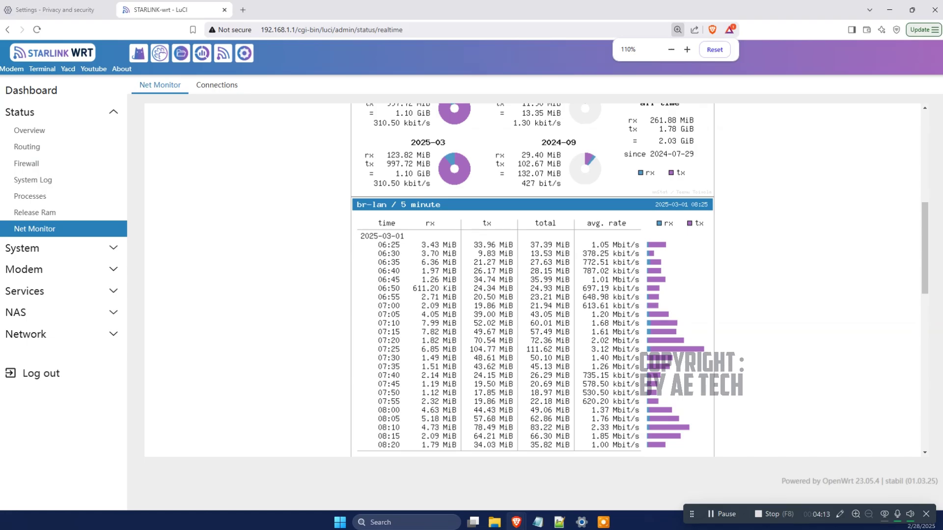
scroll(532, 280, up, 10)
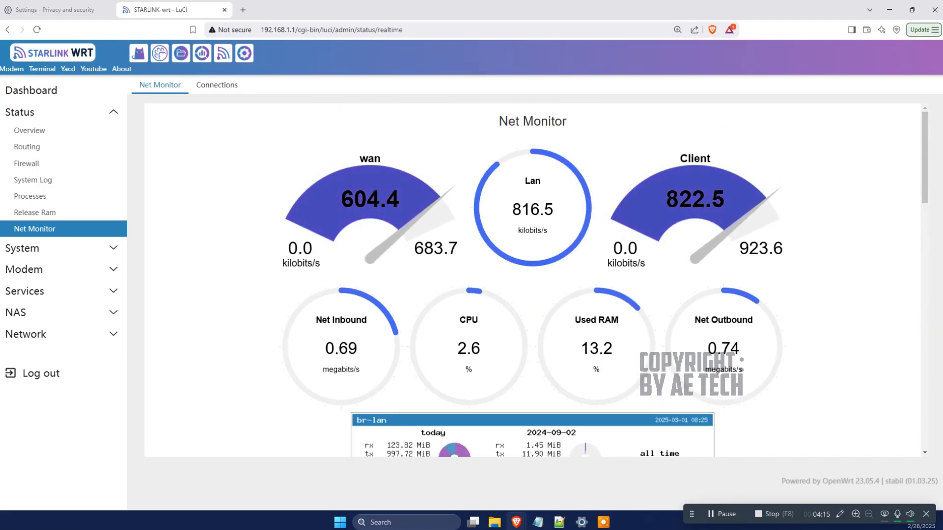
Look through the System Properties, Router Password and Software pages and the Startup initscript list.
click(22, 248)
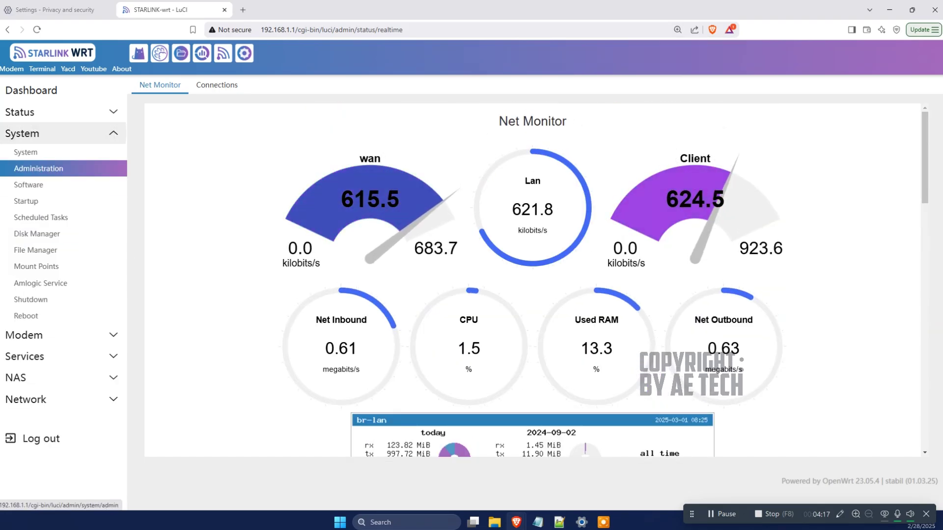
click(29, 152)
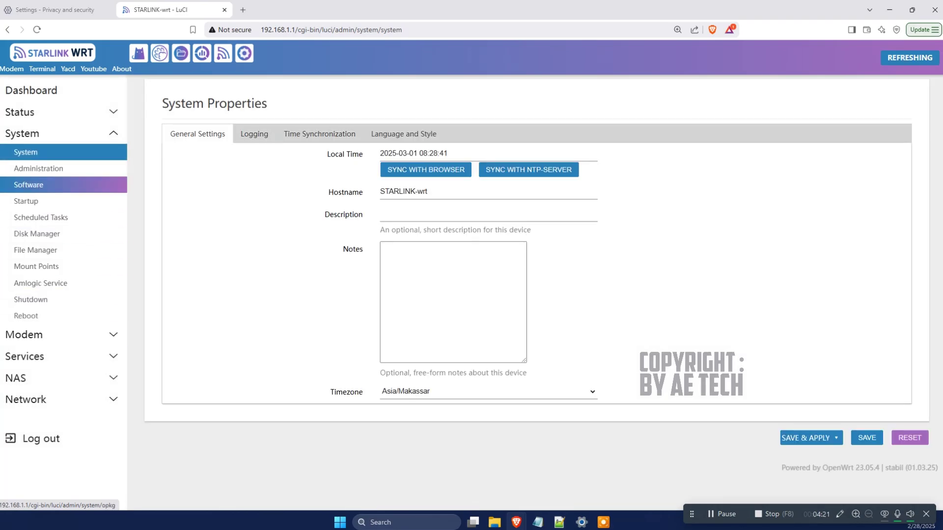
click(39, 169)
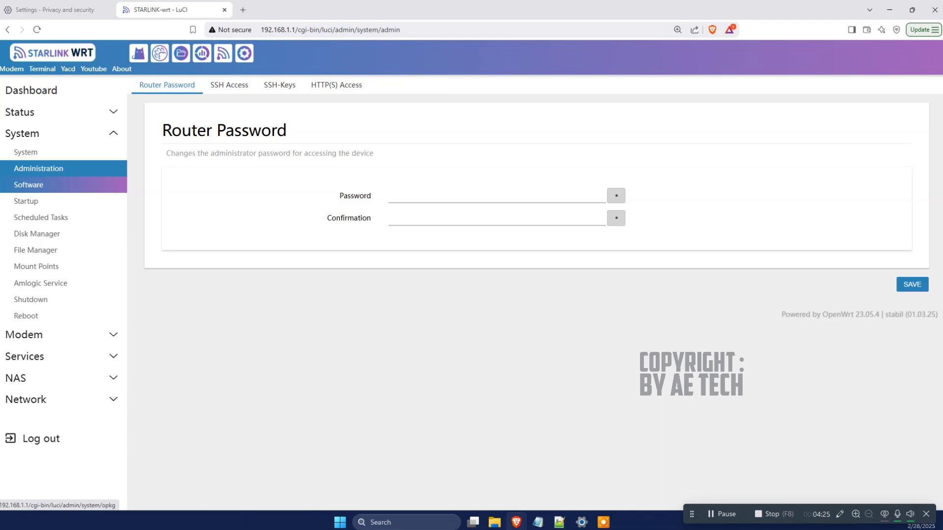
click(29, 185)
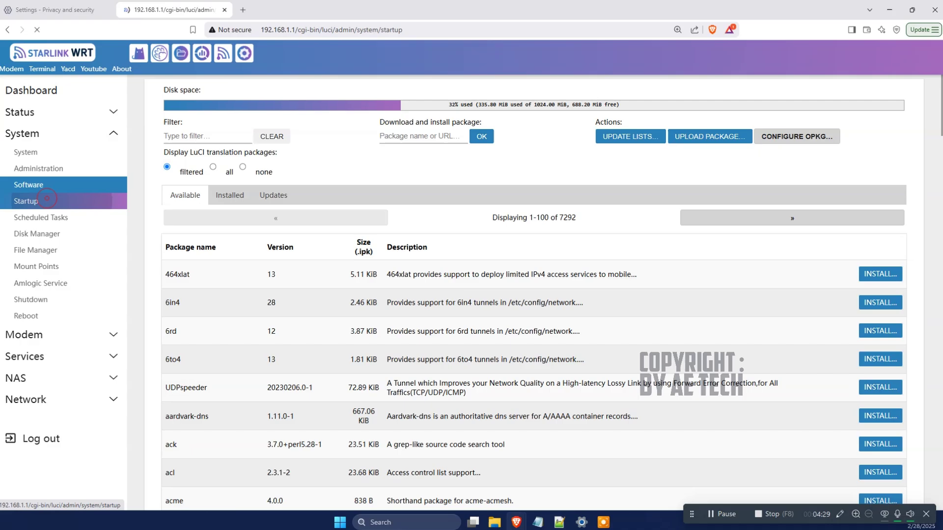
click(27, 201)
scroll(534, 294, down, 2)
scroll(534, 295, up, 1)
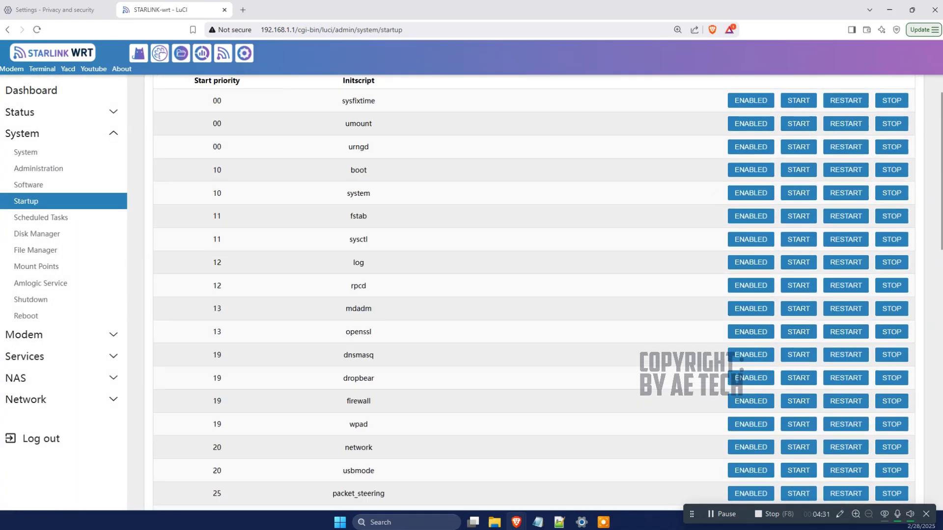
Look through the Disk Manager, File Manager, Amlogic Service, Shutdown and Reboot pages without running any of their actions.
click(37, 234)
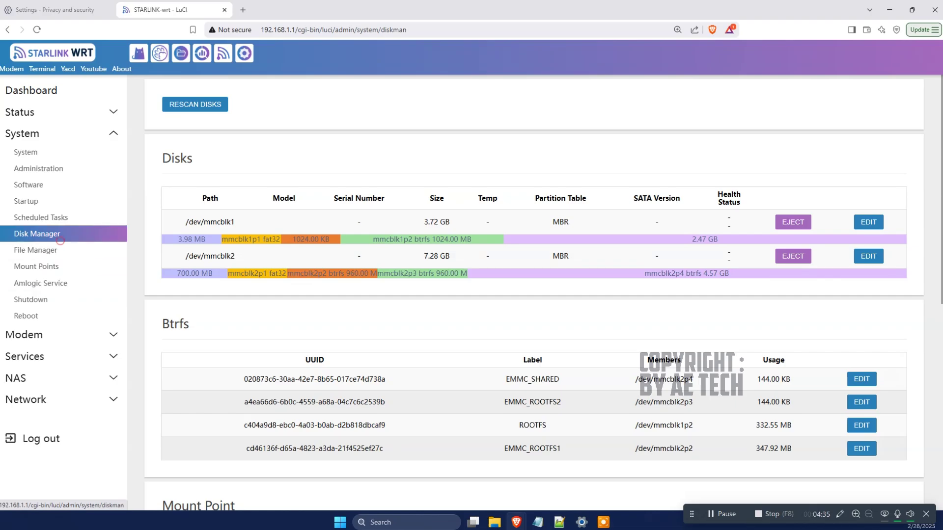
click(35, 250)
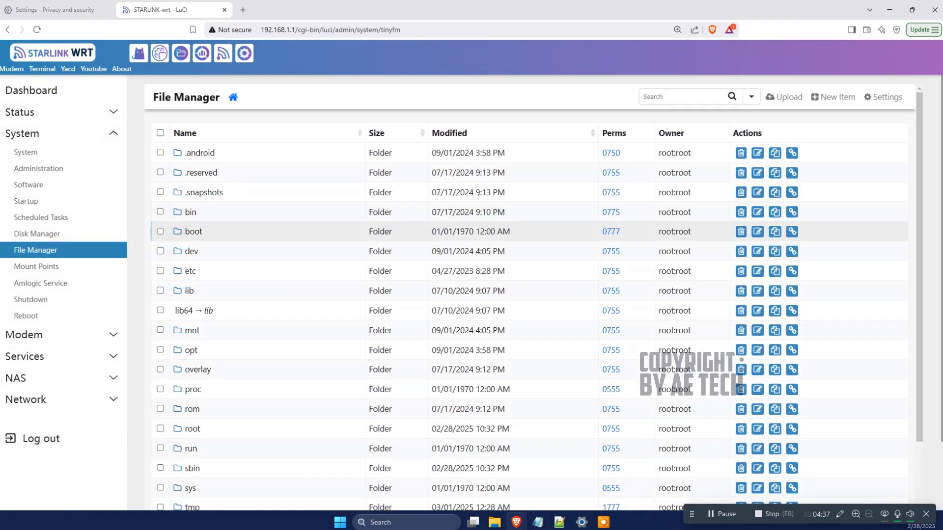
click(40, 284)
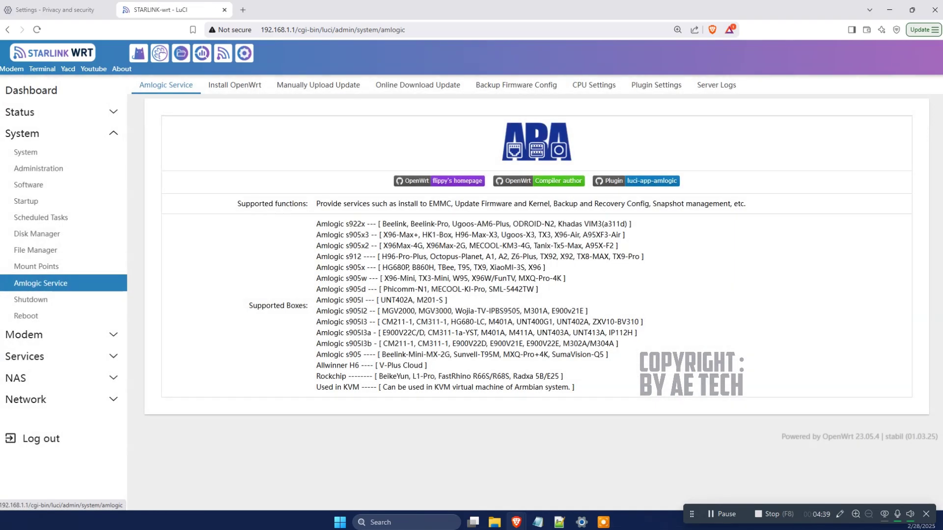
click(31, 300)
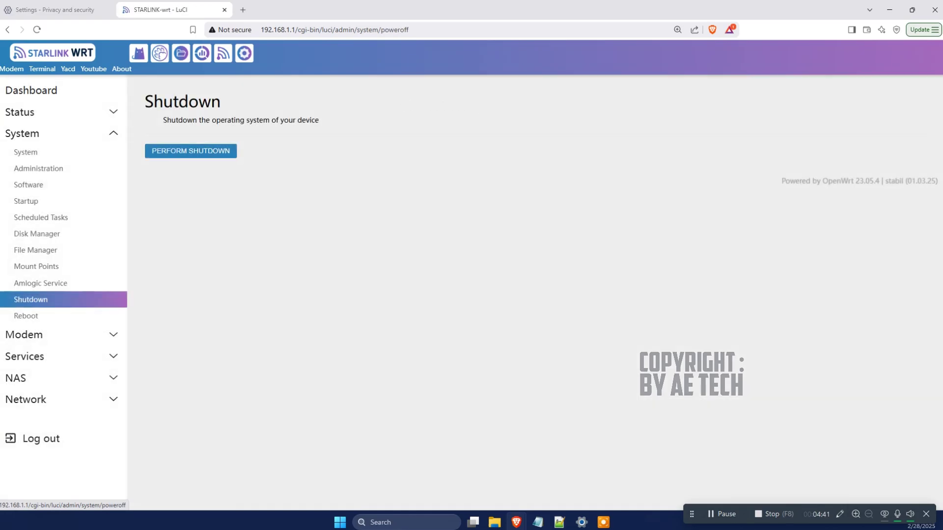
click(25, 316)
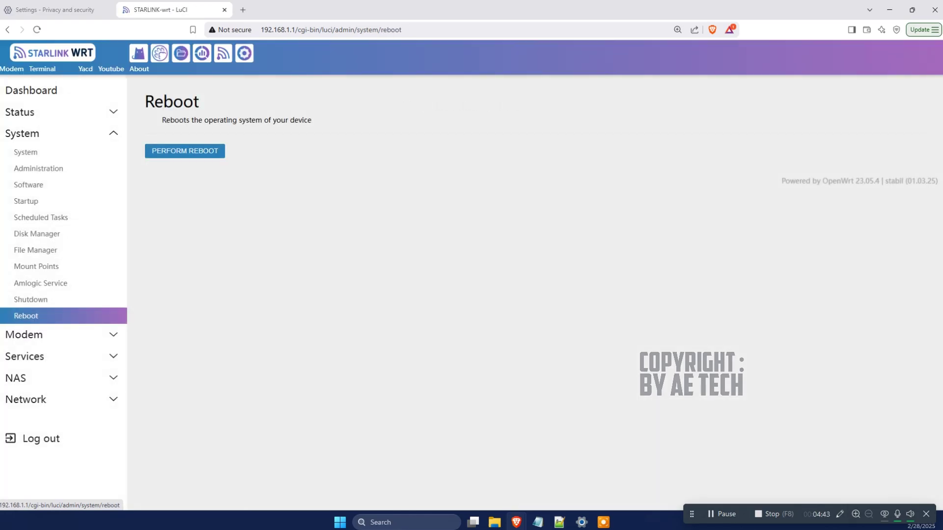
Switch the AndroModem page to its light theme, and view the AT/Message and Rakitan Manager modem pages.
click(30, 334)
click(36, 174)
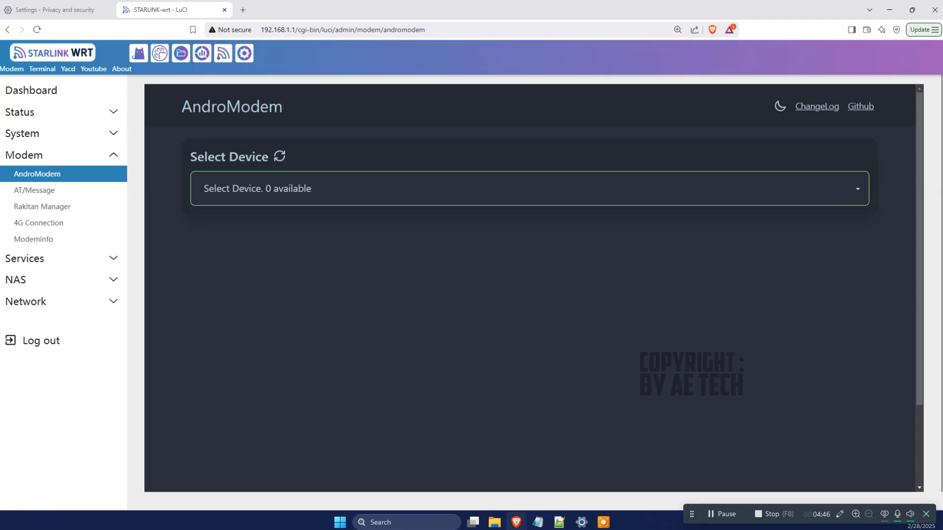
click(779, 104)
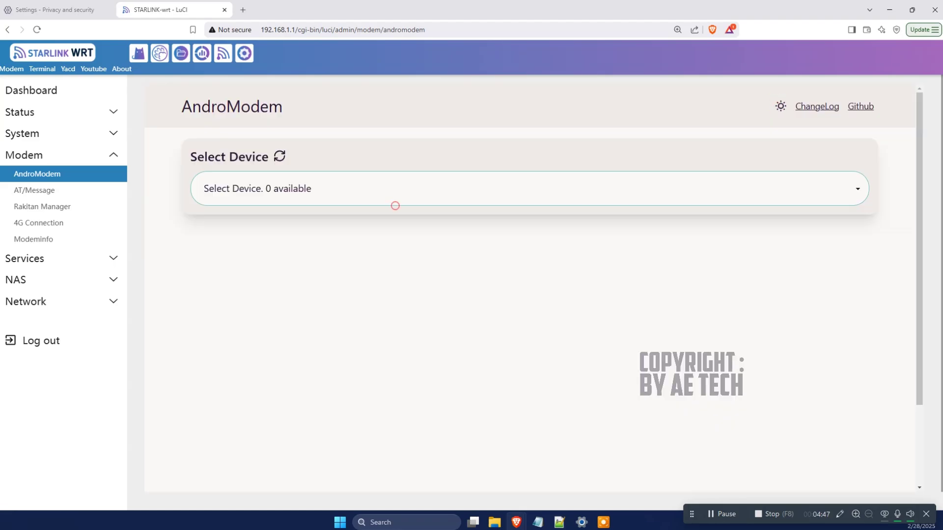
click(35, 190)
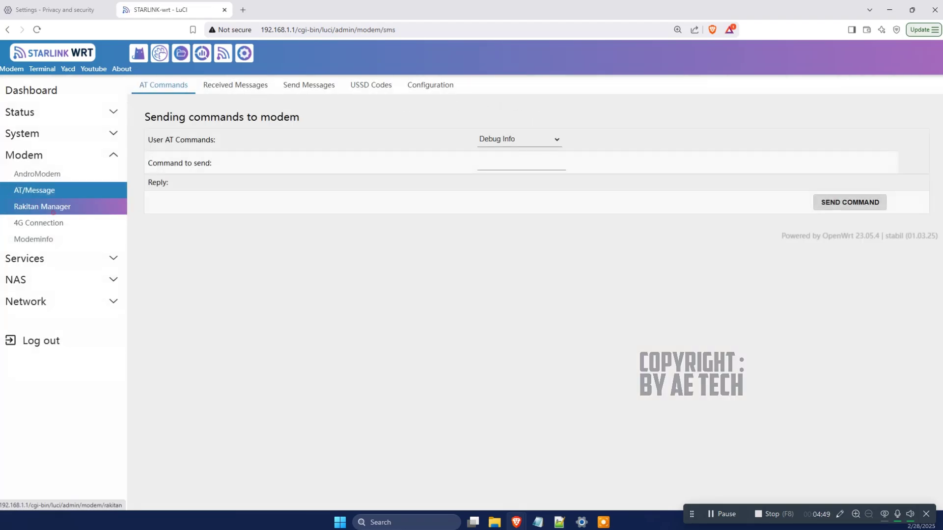
click(53, 207)
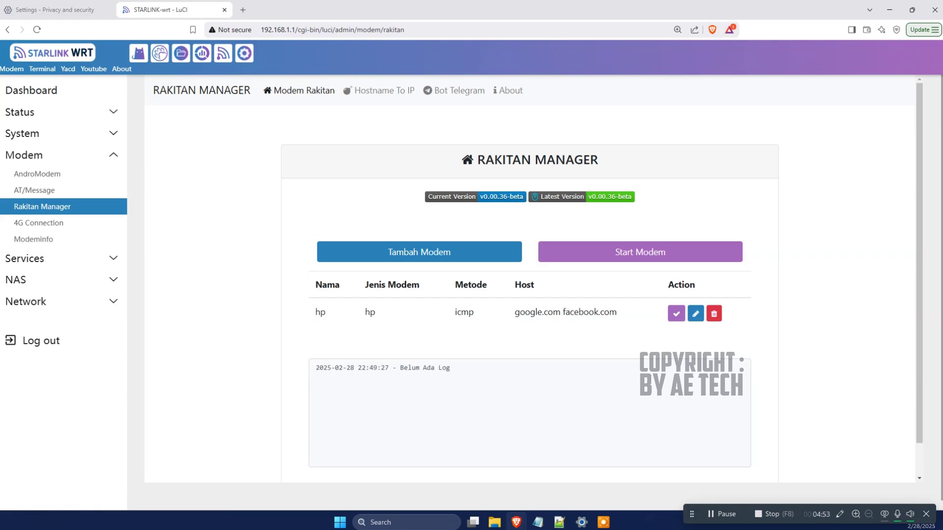
Open the OpenClash overview and examine the folders and files in its Config Editor.
click(24, 259)
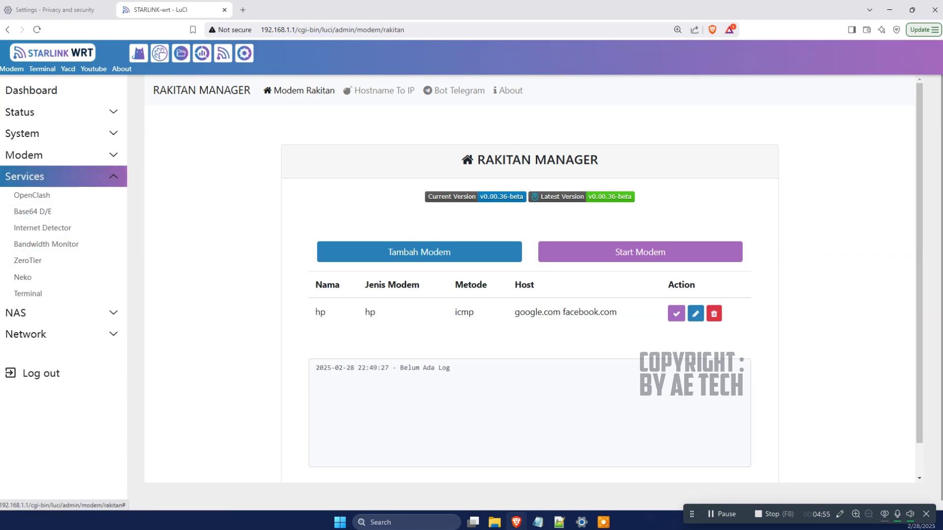
click(32, 195)
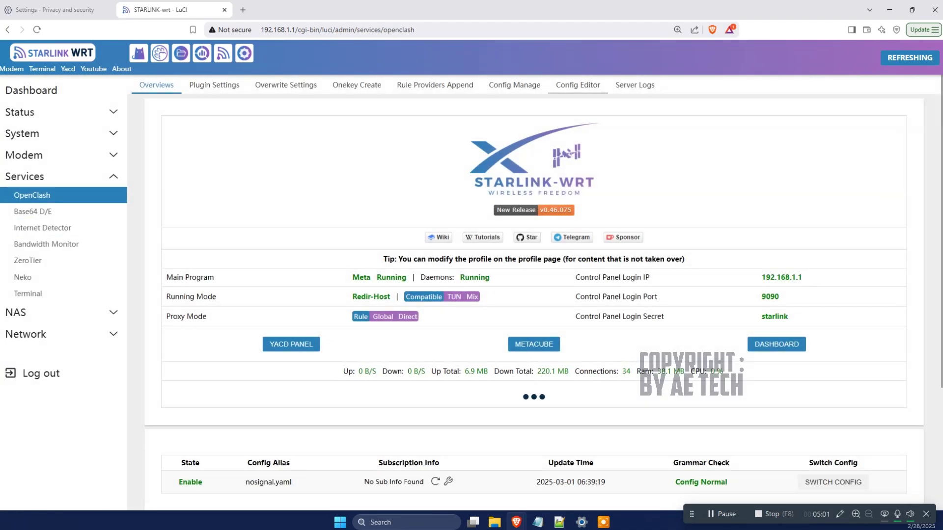
click(556, 85)
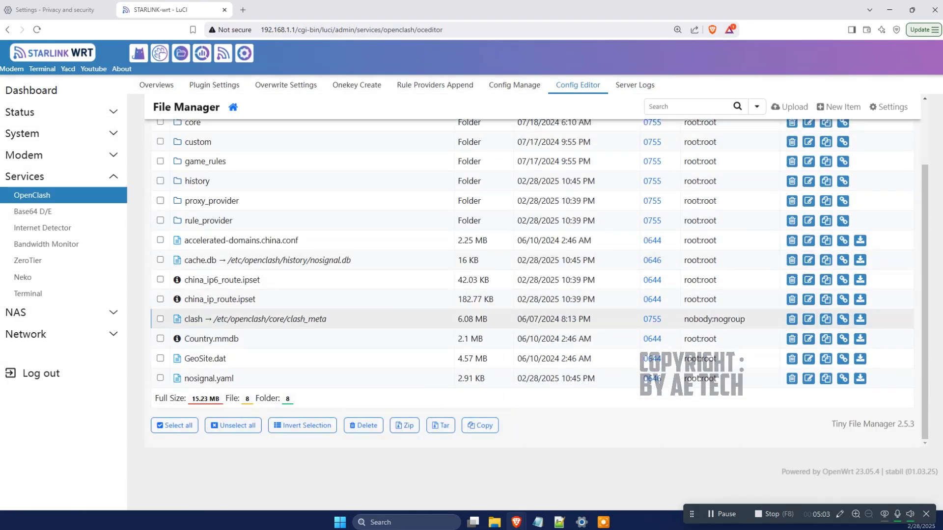
scroll(491, 221, up, 3)
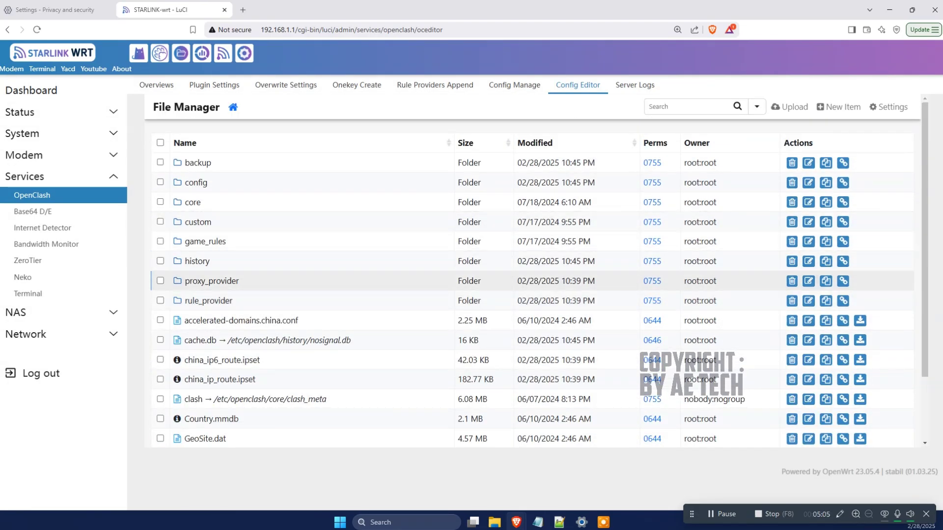
Open the Neko service and examine its system information, status, controls and traffic statistics.
click(23, 277)
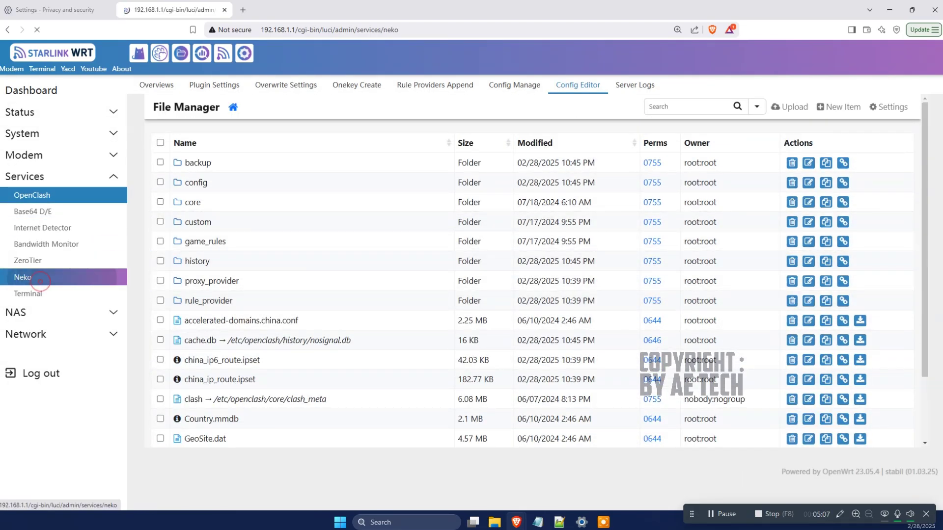
scroll(530, 295, down, 5)
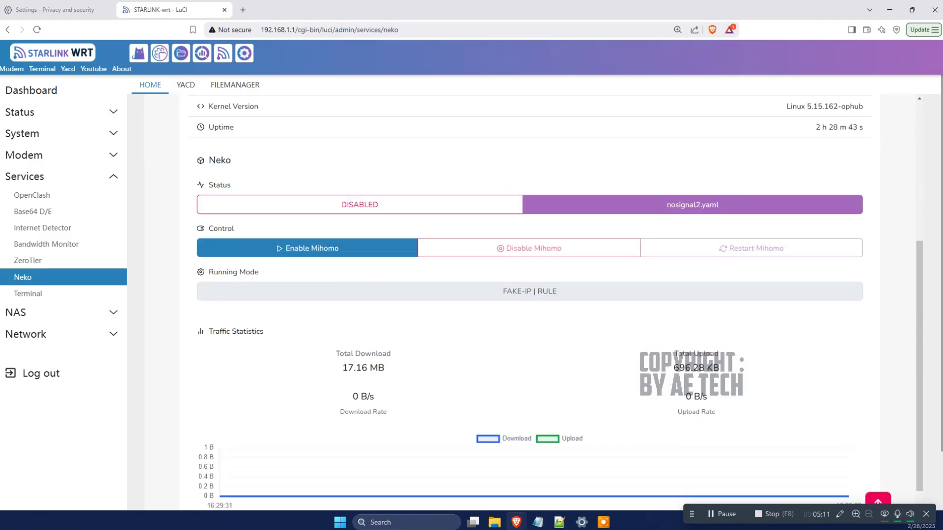
scroll(529, 295, down, 3)
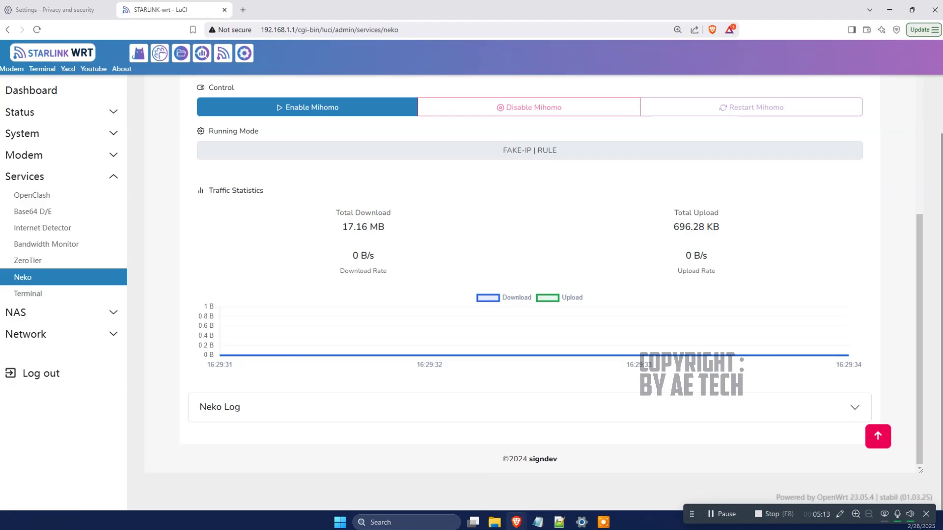
scroll(529, 295, up, 5)
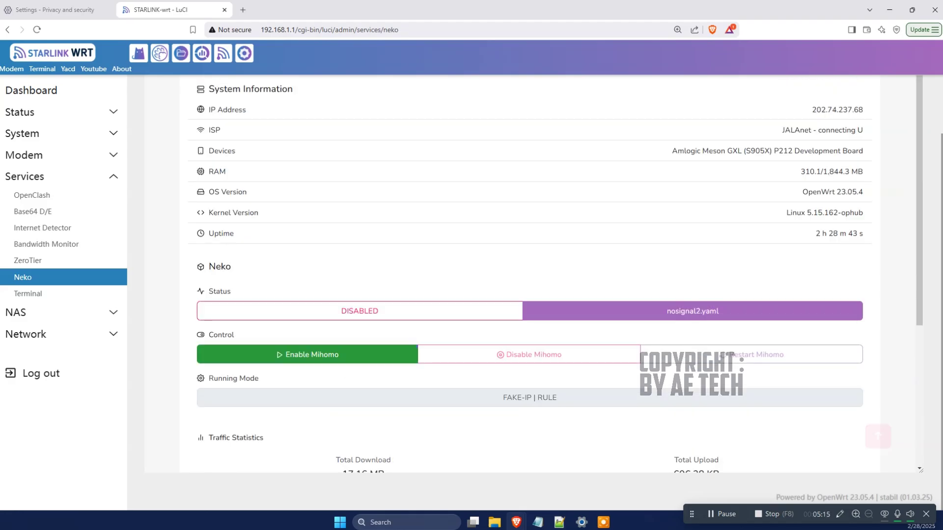
scroll(529, 295, up, 2)
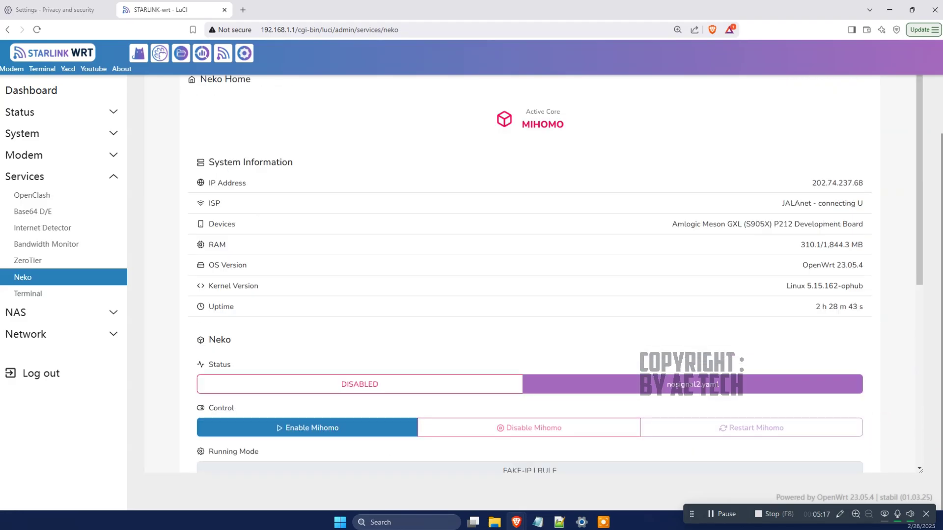
scroll(529, 294, up, 2)
View the NekoClash Dashboard page, and return to Neko Home to review the Mihomo controls and traffic graph.
click(315, 112)
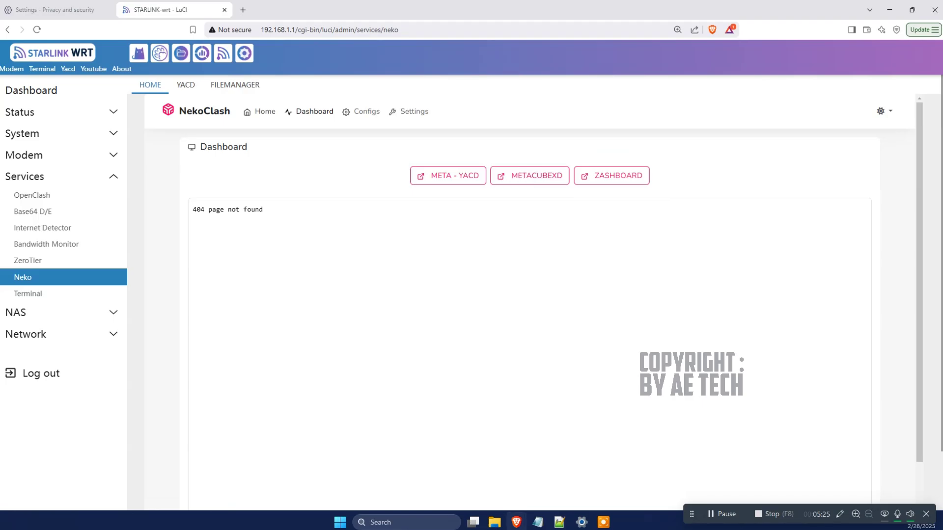
click(265, 112)
scroll(530, 295, down, 6)
scroll(529, 295, up, 5)
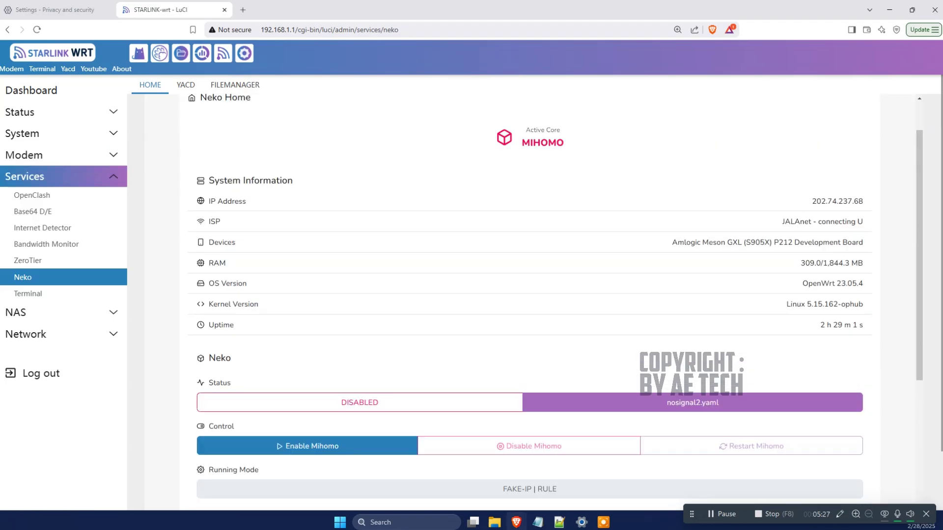
scroll(529, 294, up, 1)
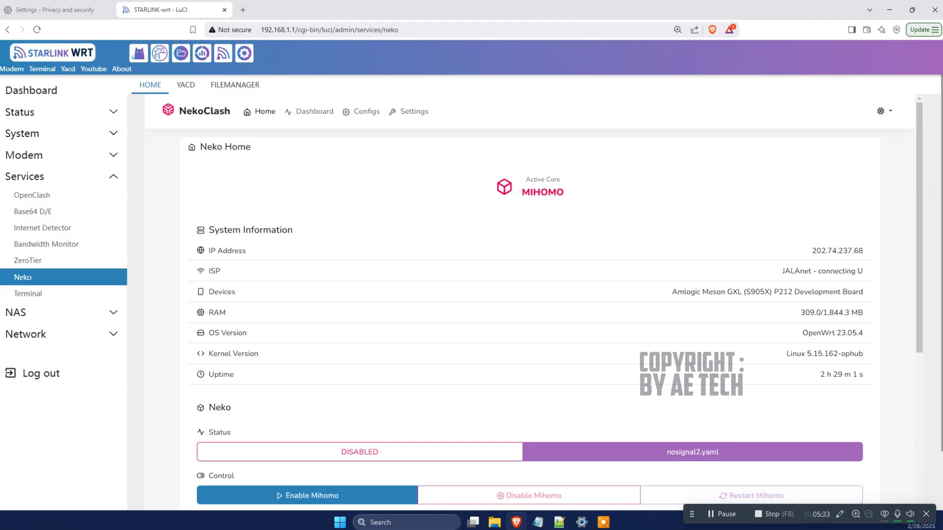
scroll(529, 295, down, 7)
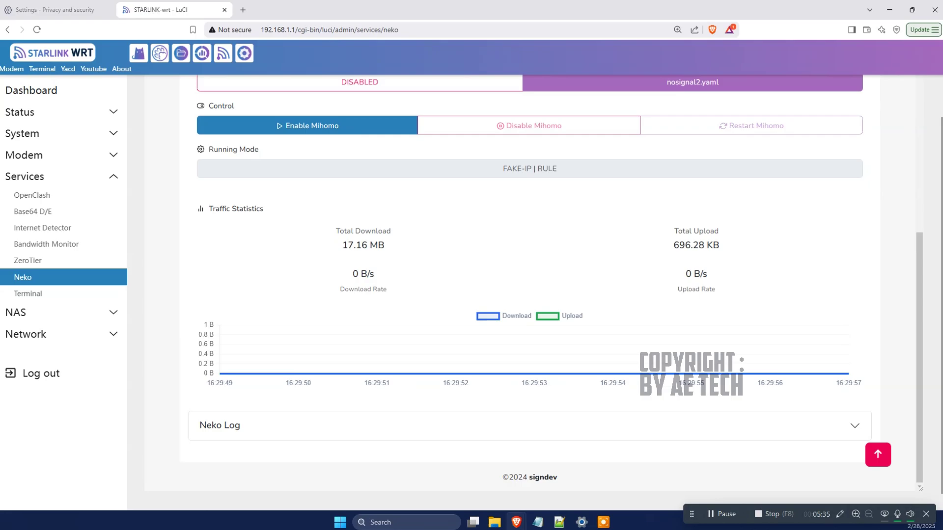
View the router's Terminal page and the NAS S.M.A.R.T settings page.
click(28, 293)
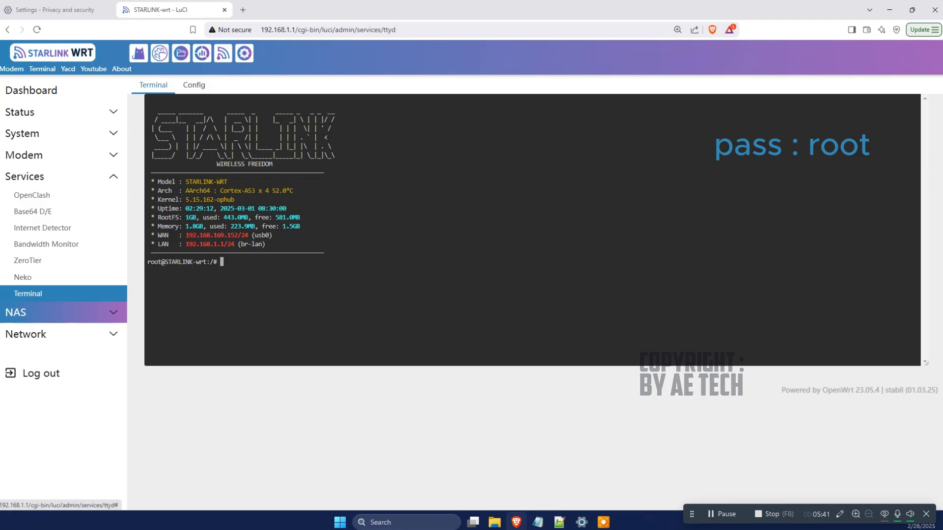
click(80, 313)
click(30, 217)
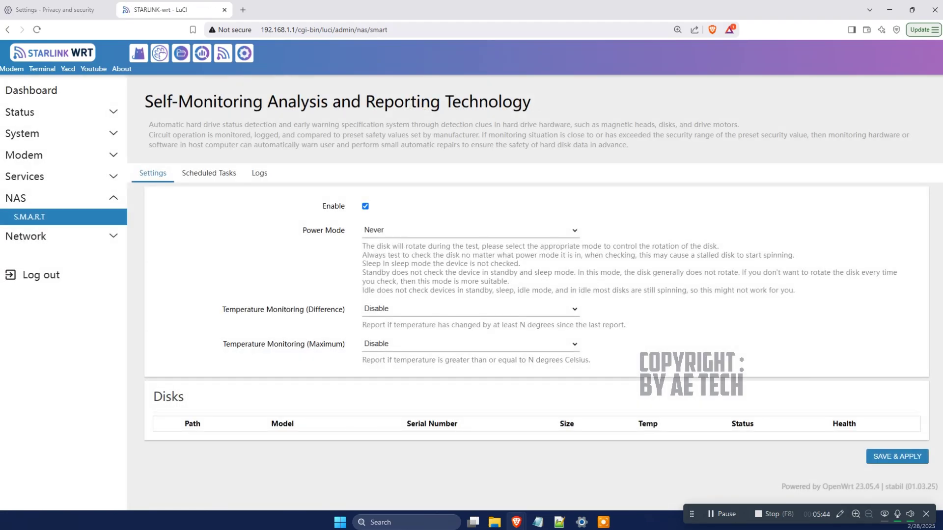
Look through the network Interfaces, Network Guide and Network Port Configuration pages.
click(25, 237)
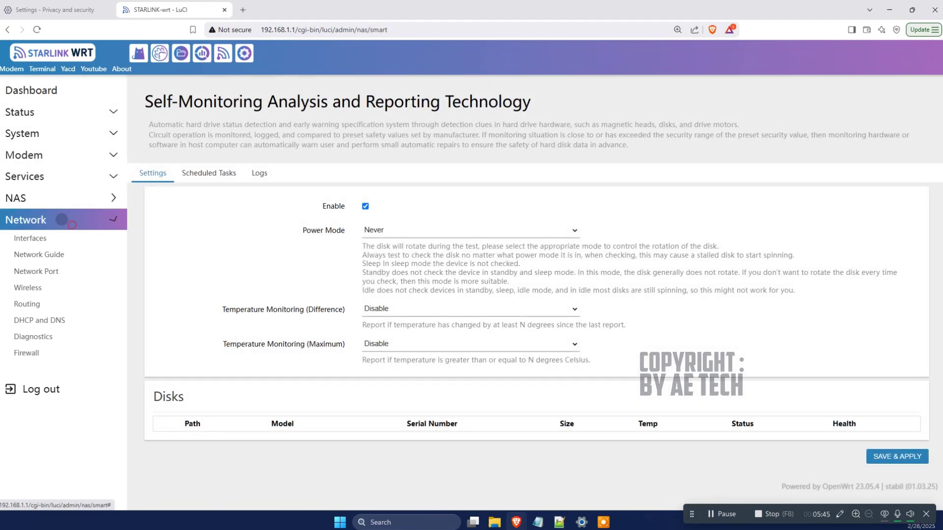
click(29, 236)
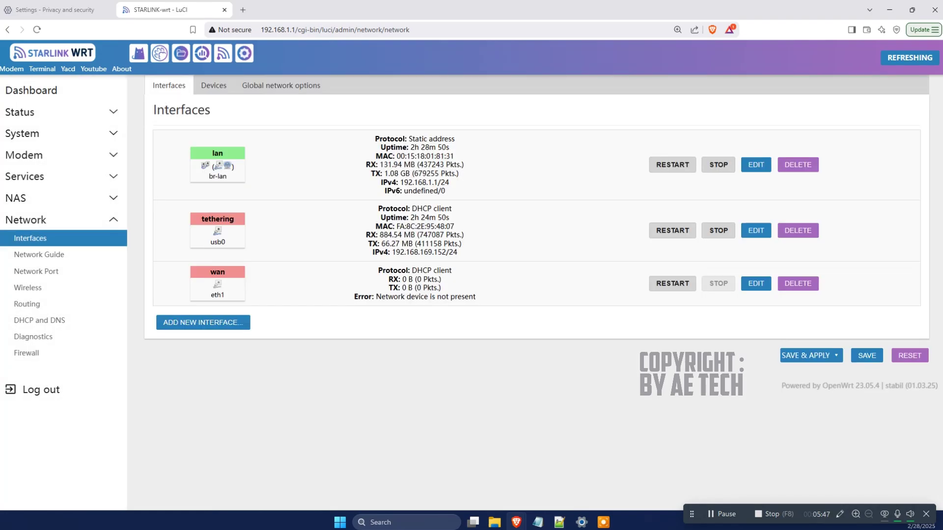
click(39, 254)
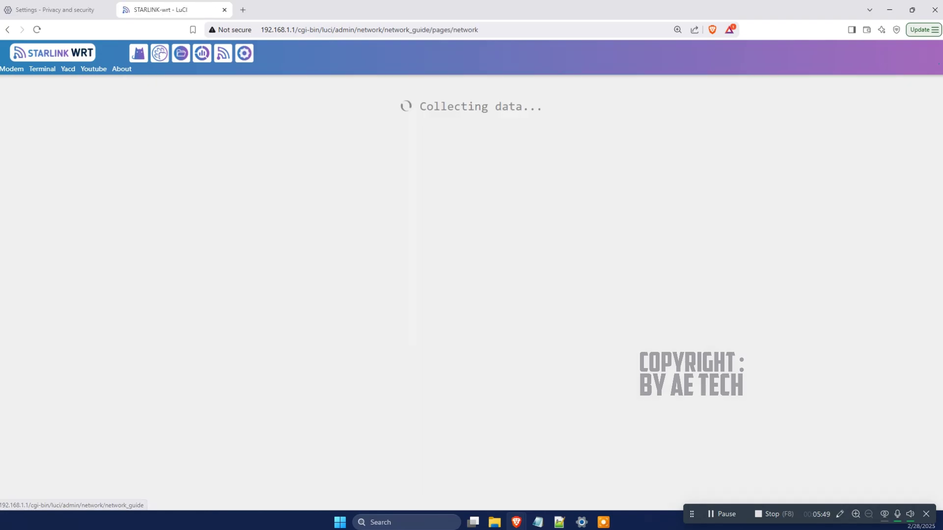
click(39, 271)
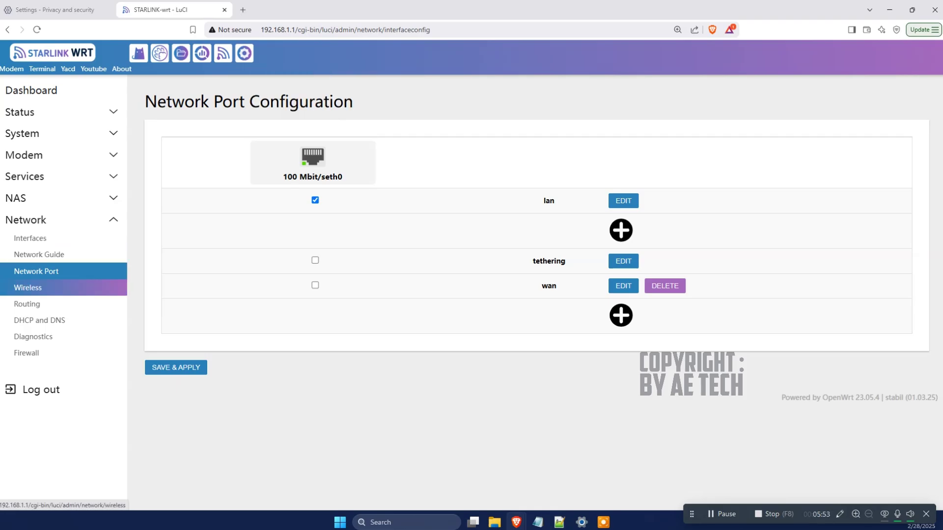
Open the Wireless Overview and compare the radio0 and radio1 entries with their SSIDs.
click(73, 287)
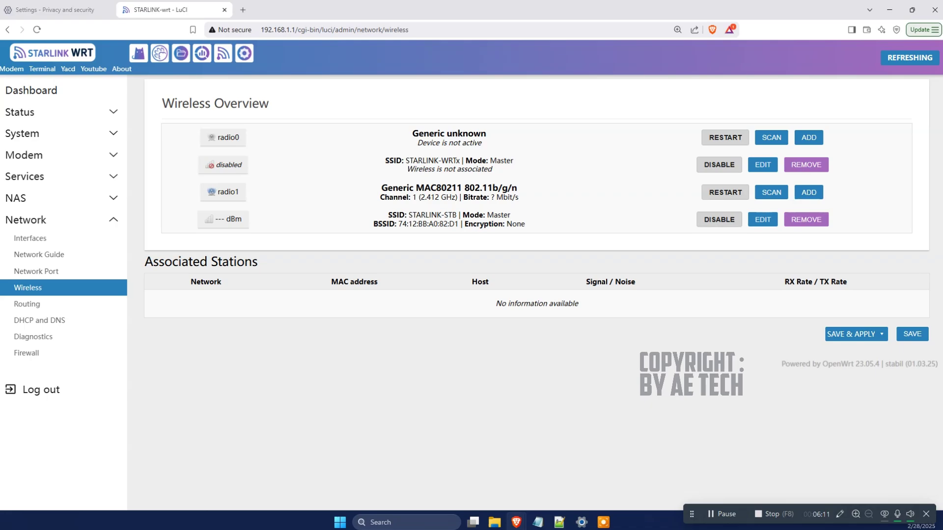
mouse_move(199, 213)
mouse_down()
mouse_move(284, 217)
mouse_move(206, 208)
mouse_up()
drag(264, 160, 251, 180)
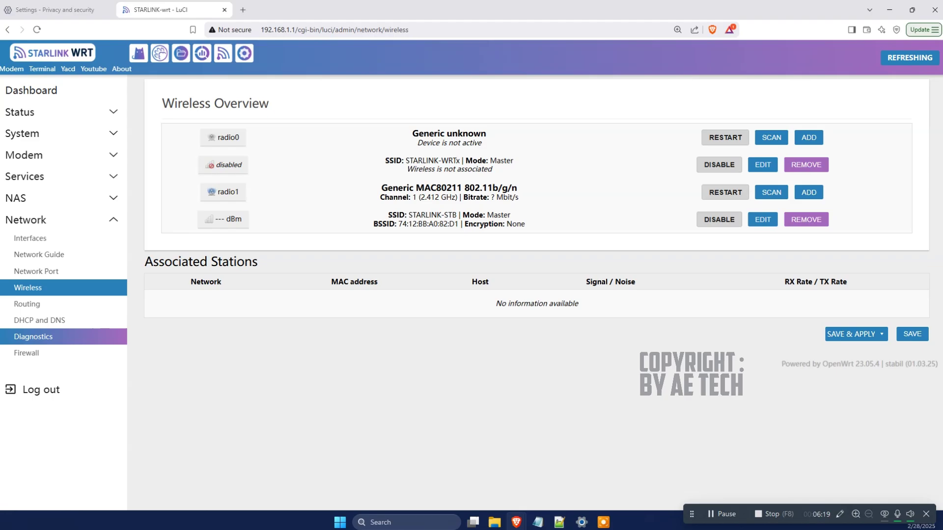
View the network Firewall general settings and the network Diagnostics page.
click(26, 352)
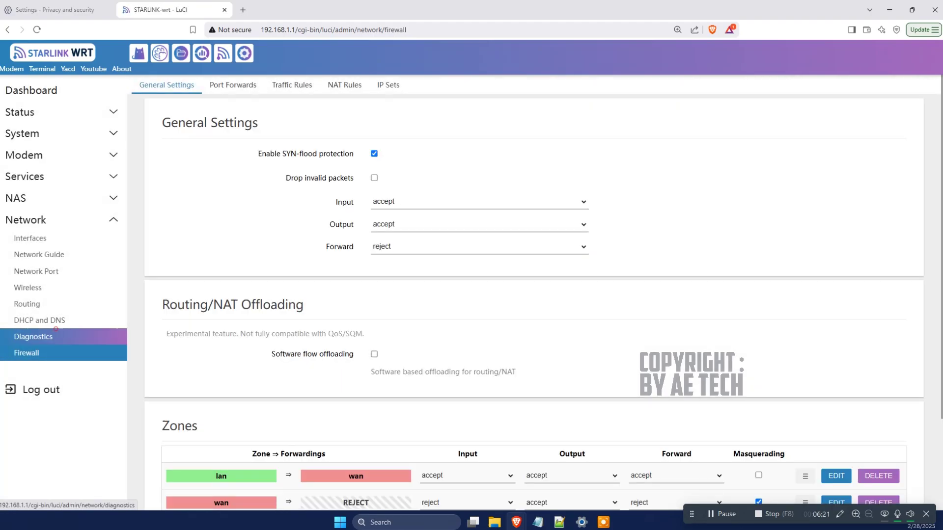
click(32, 337)
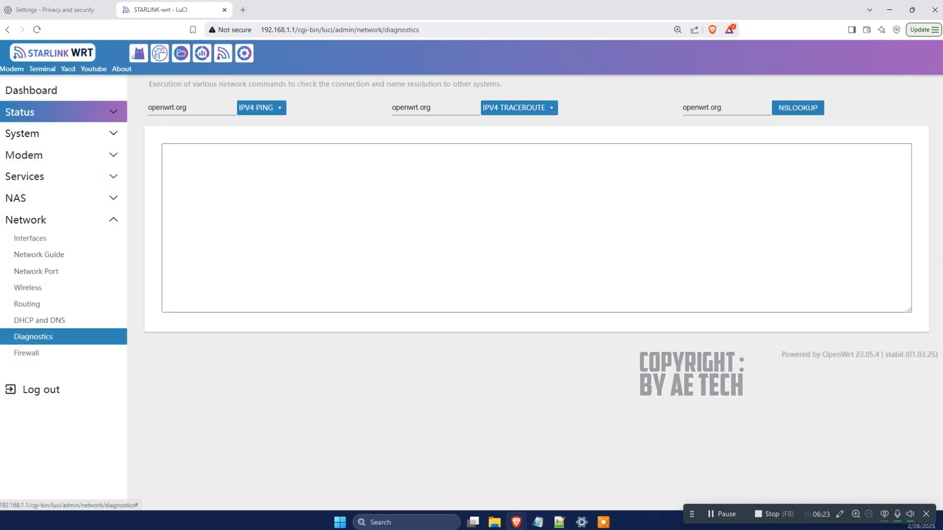
View the router's Status Overview page and go back to the Dashboard.
click(73, 112)
click(73, 131)
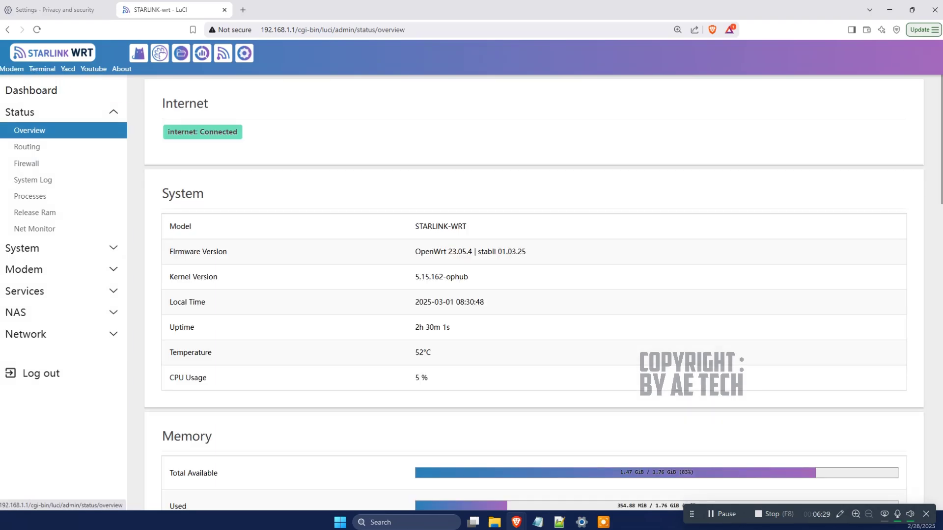
click(55, 91)
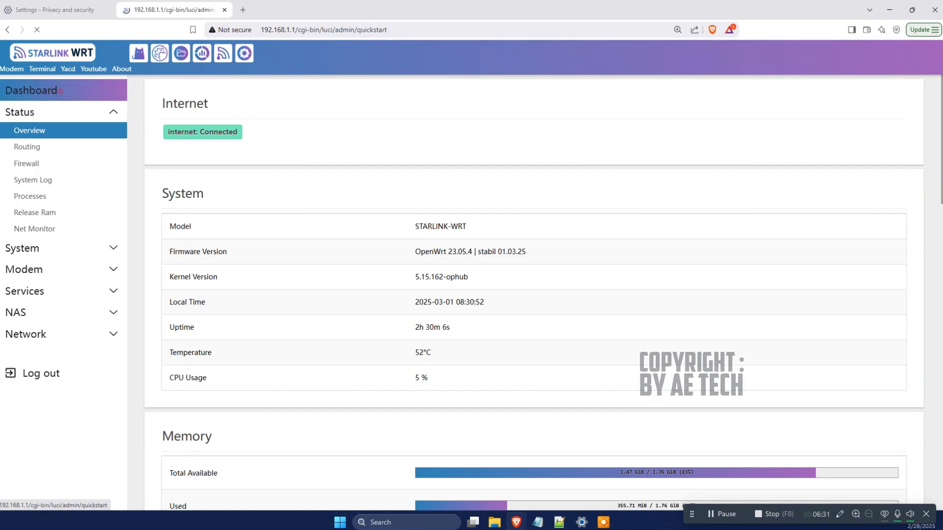
Open System Properties and check the available designs in the Language and Style settings.
click(55, 123)
click(30, 152)
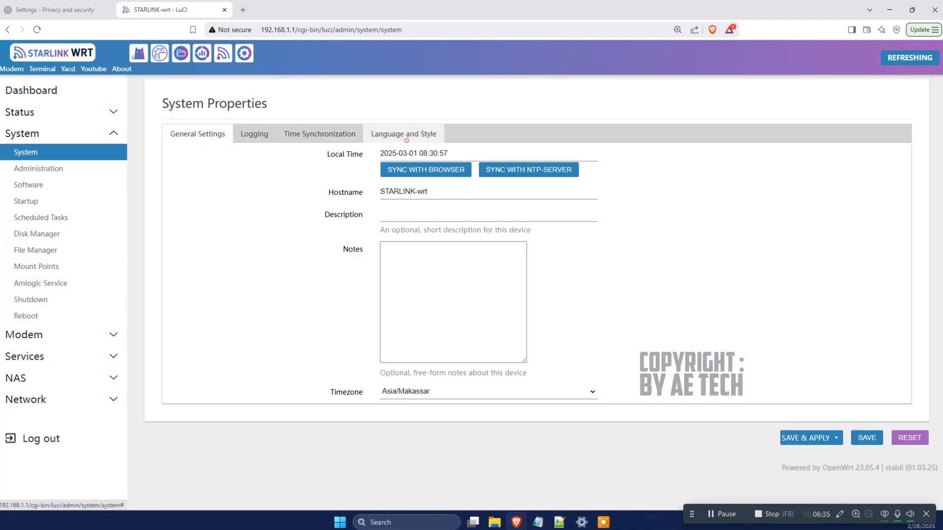
click(404, 134)
click(452, 176)
click(358, 246)
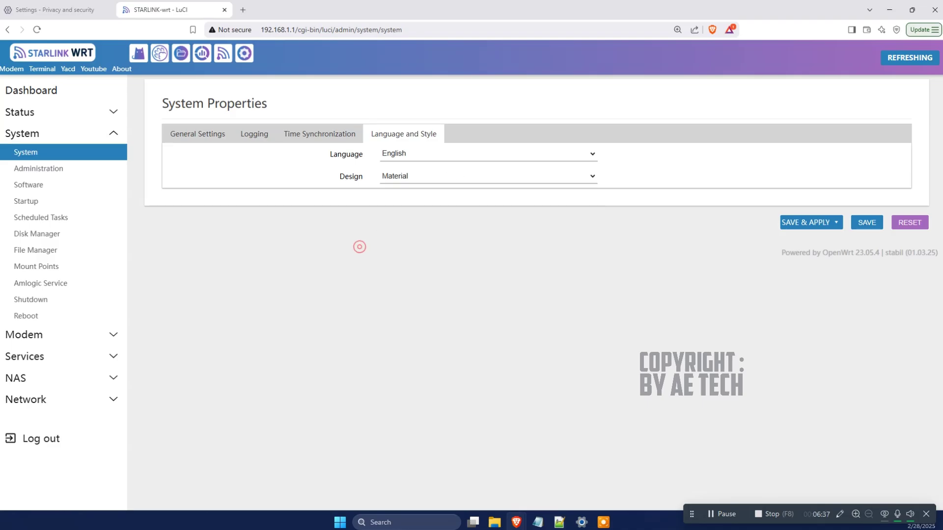
Read through the firmware's About page, and check the Youtube link before returning to the router page.
click(29, 112)
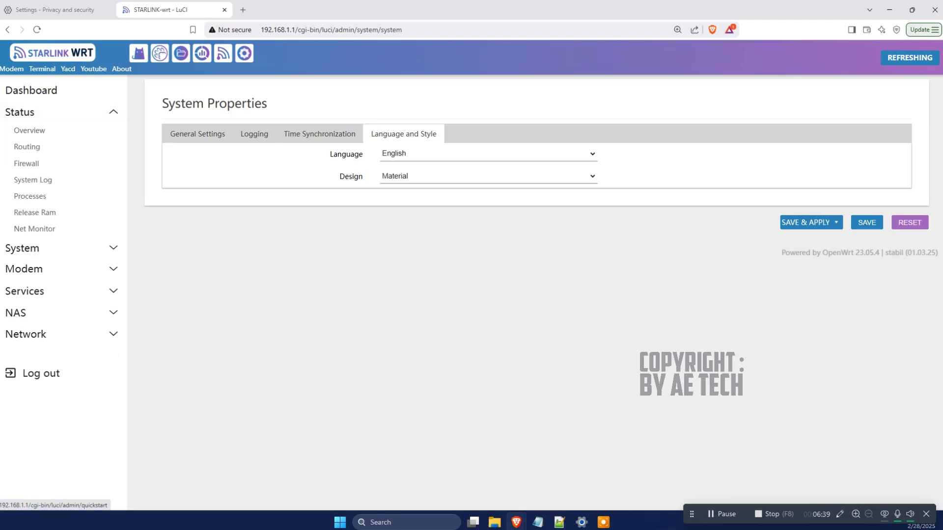
click(121, 69)
scroll(536, 245, down, 3)
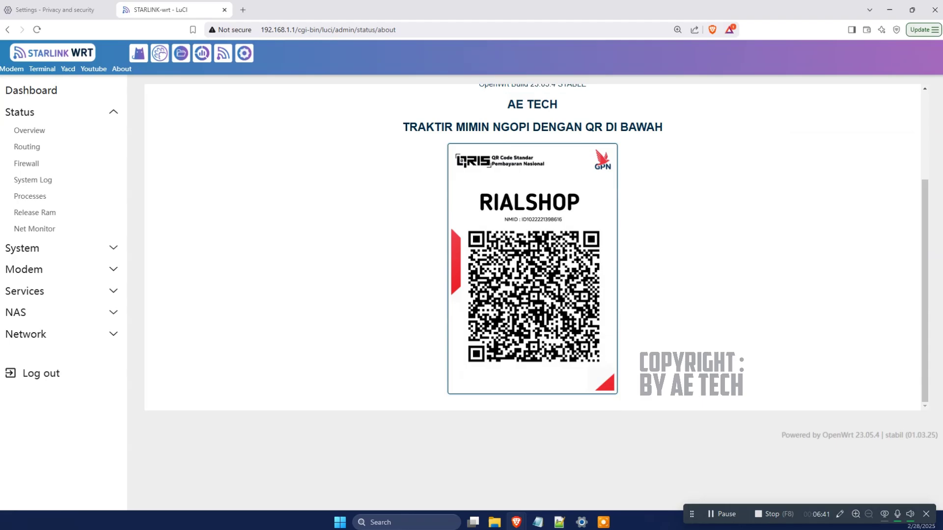
scroll(535, 246, up, 3)
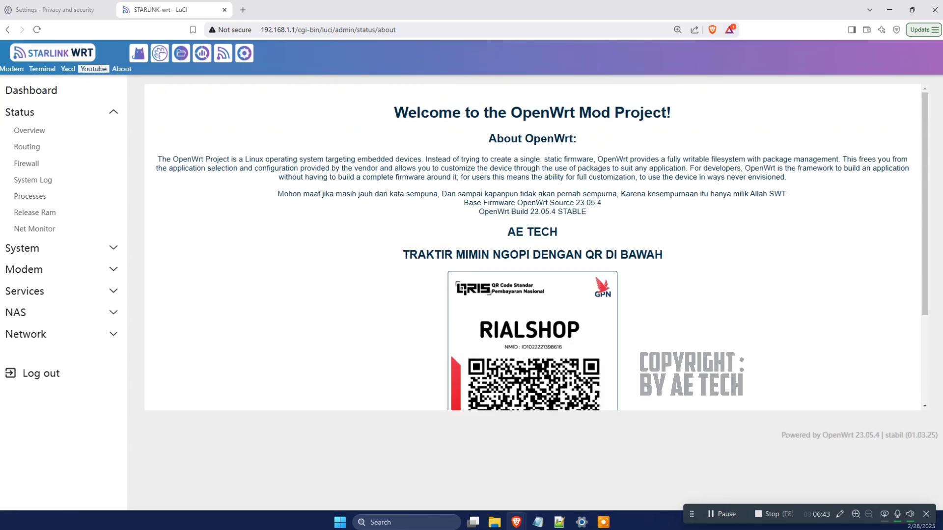
click(94, 69)
click(343, 10)
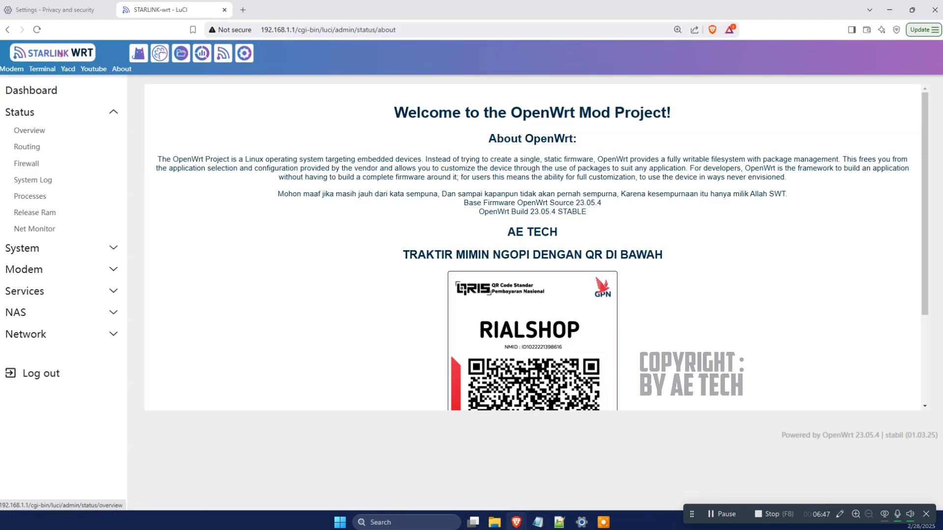
Review the full Status Overview, from the internet and system information through the DHCP leases and wireless sections.
click(30, 130)
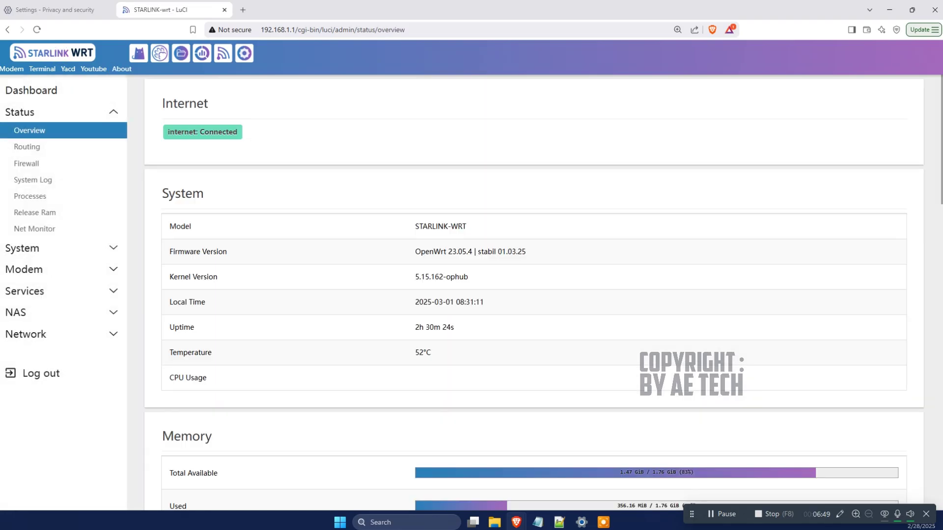
scroll(534, 295, down, 10)
scroll(534, 292, down, 5)
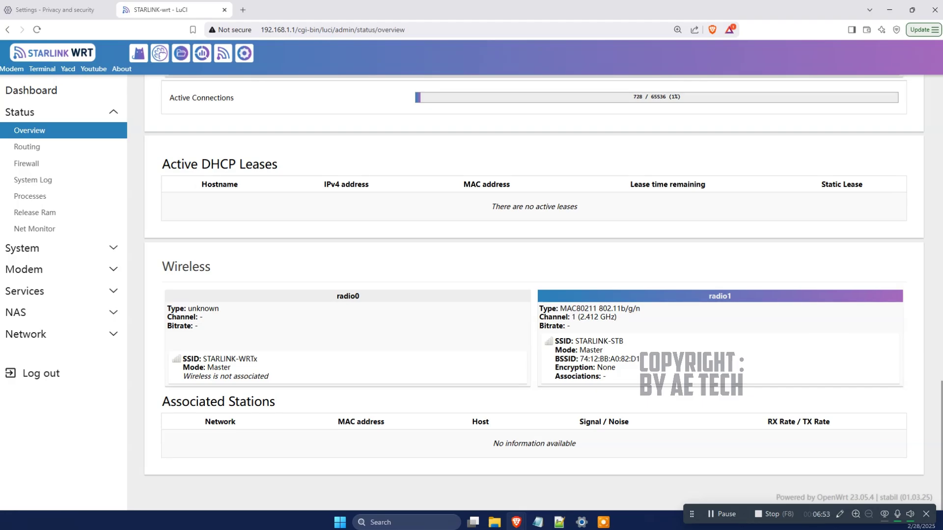
scroll(534, 292, up, 20)
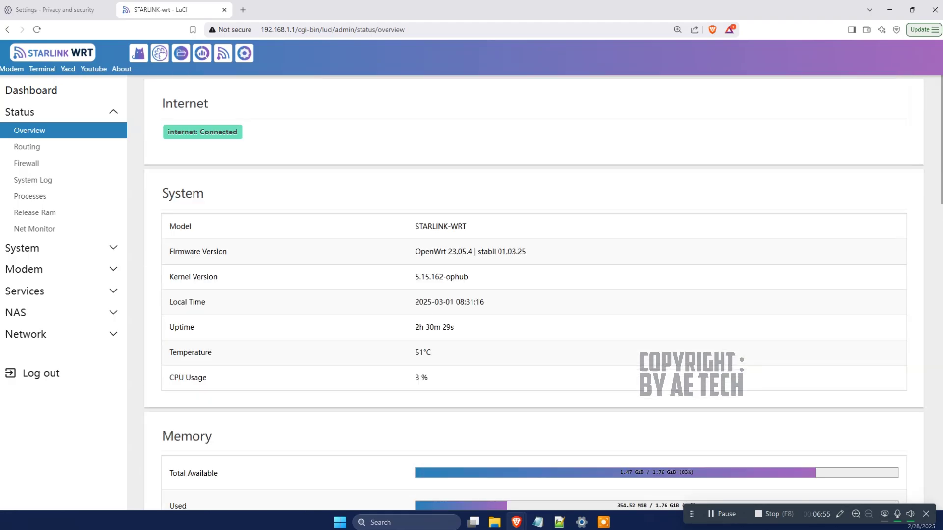